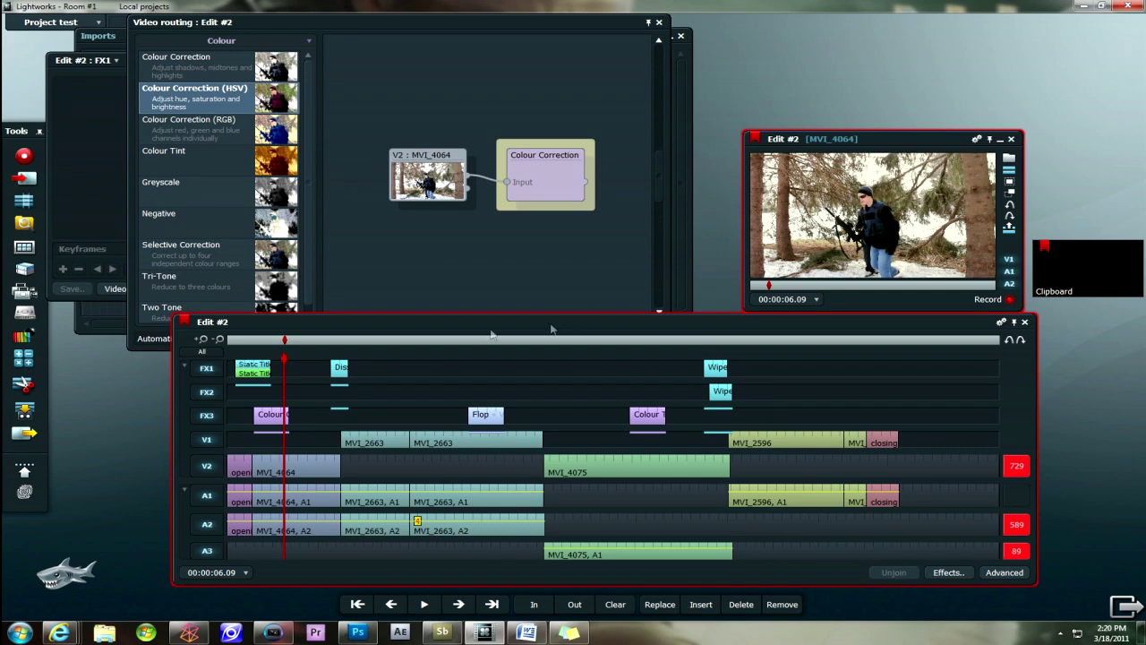
- Step through the timeline from the MVI_2663 dissolve to the Static Title and MVI_4064
click(342, 342)
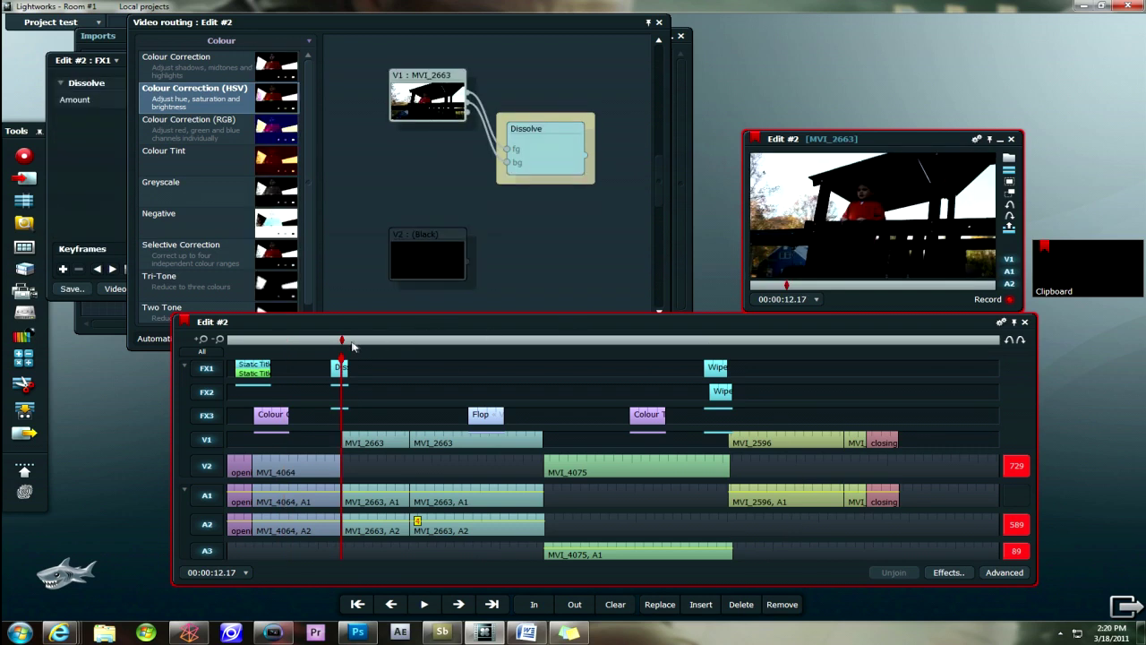
click(356, 343)
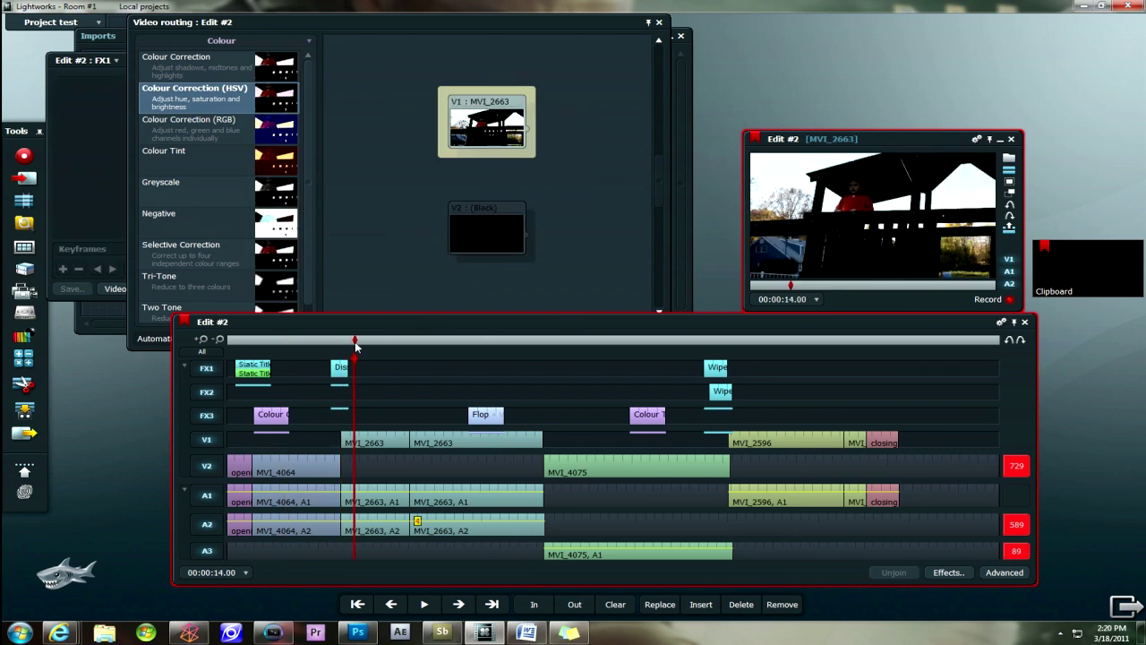
click(249, 343)
click(263, 343)
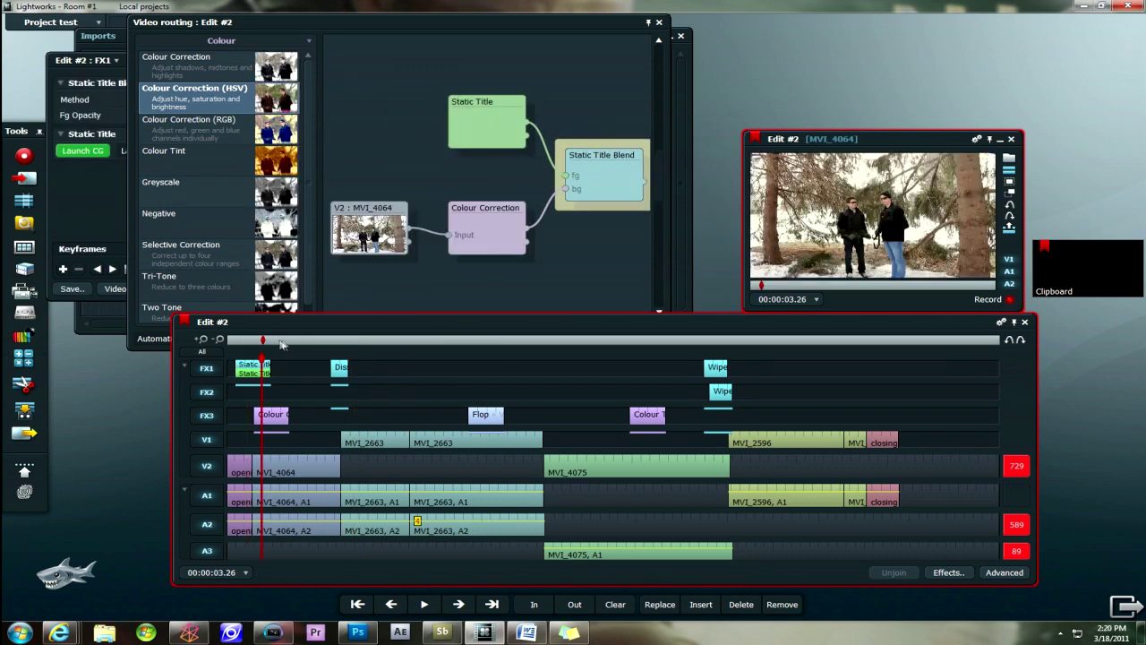
click(293, 342)
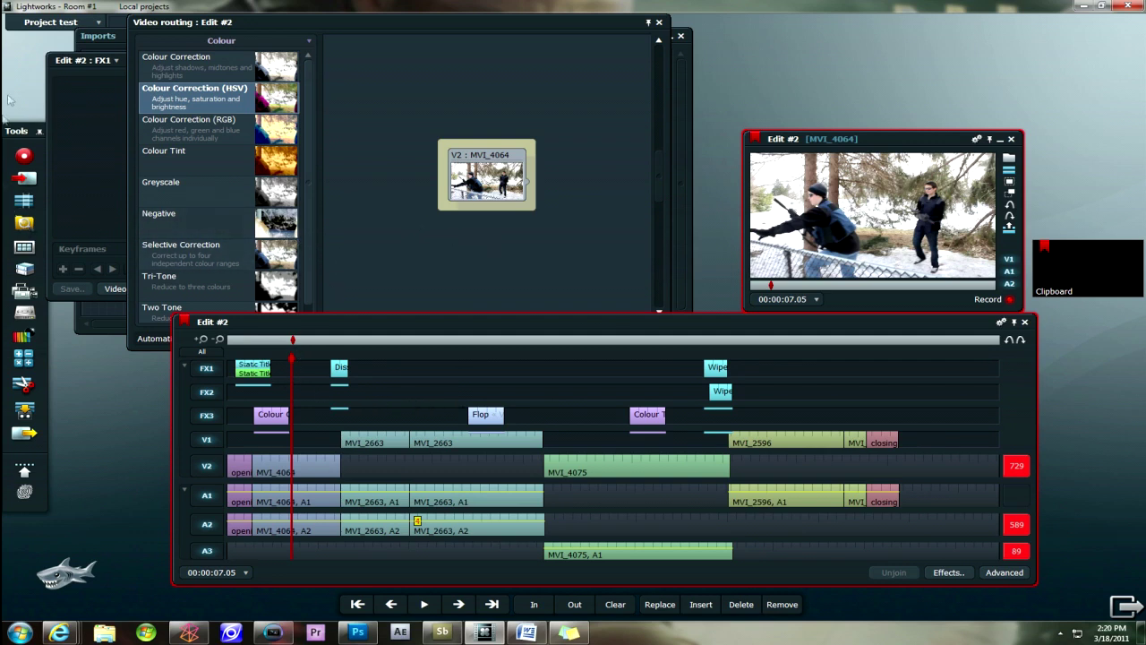
- Review device playout: keep Video camera, toggle V/A3/A4 tracks off and on, close panel
click(25, 410)
click(161, 314)
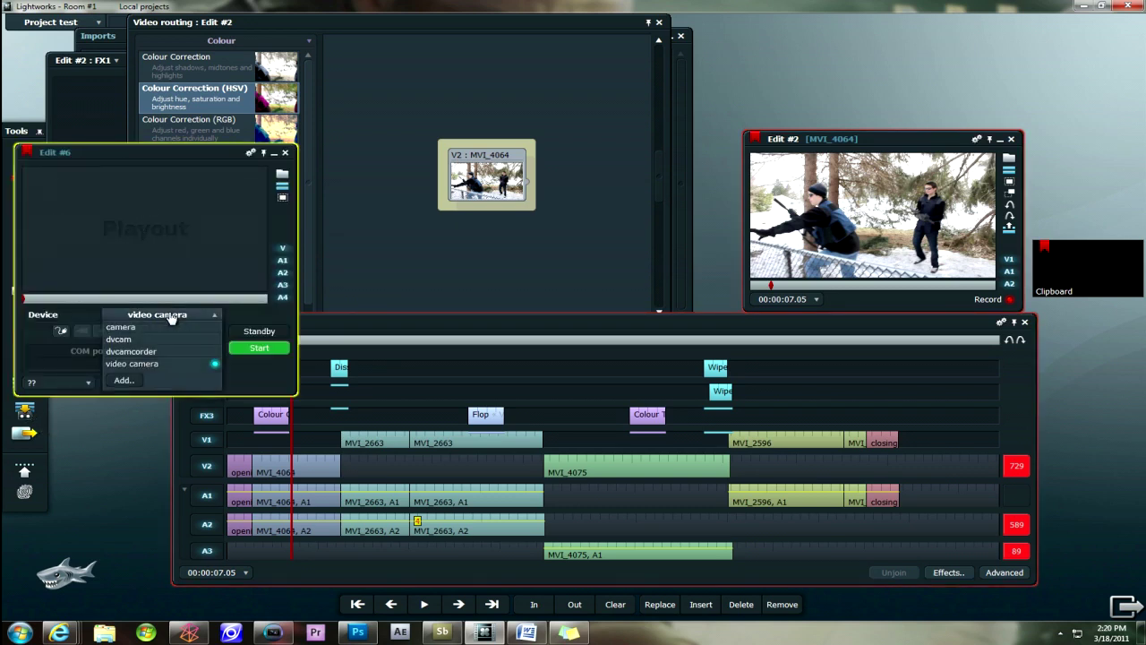
click(202, 322)
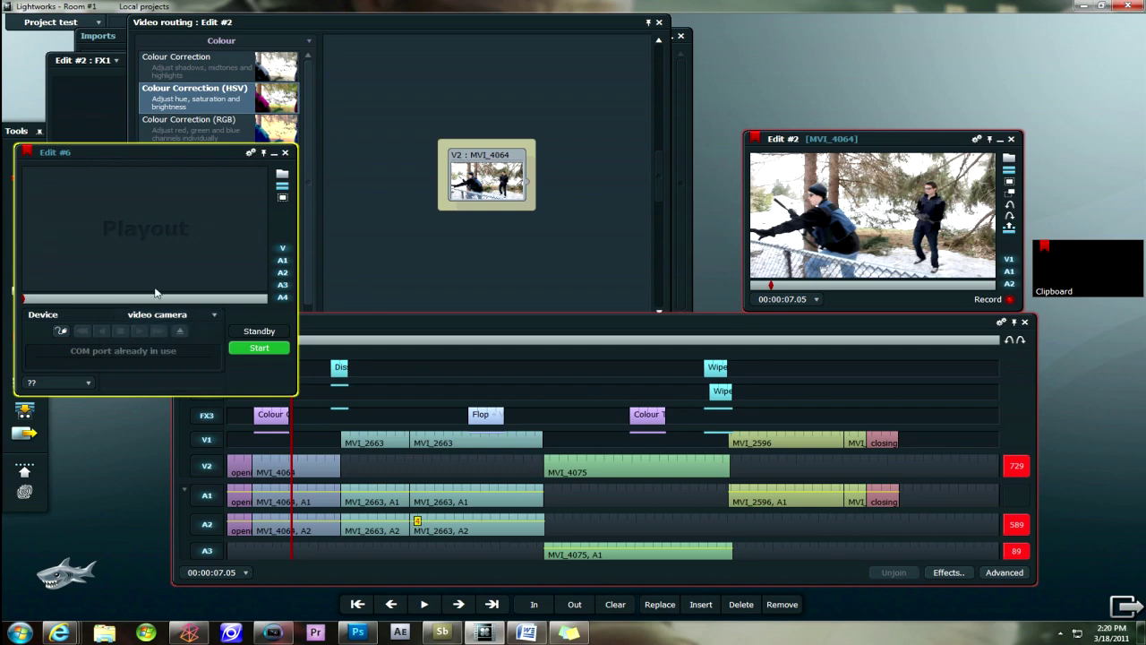
drag(141, 177, 239, 169)
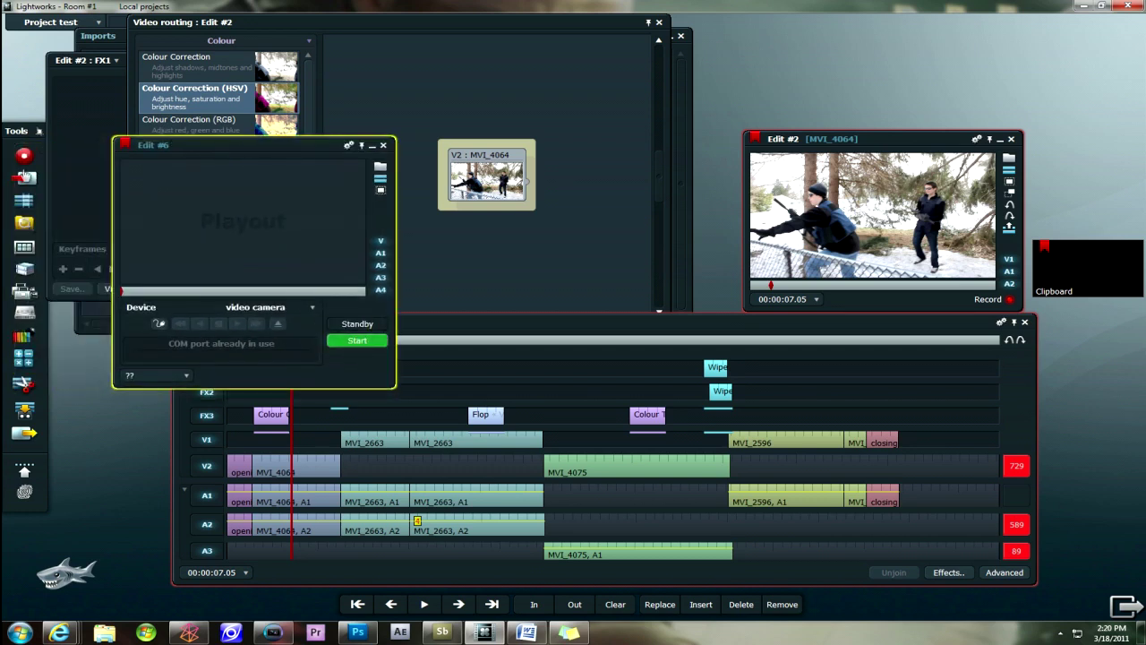
click(280, 307)
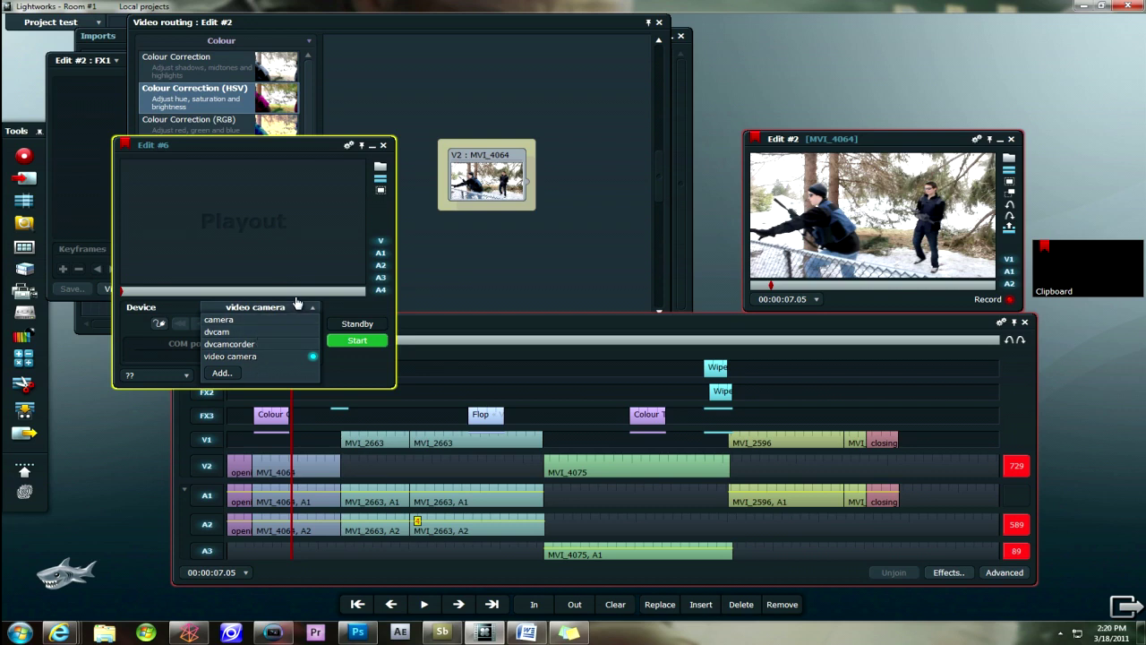
click(296, 307)
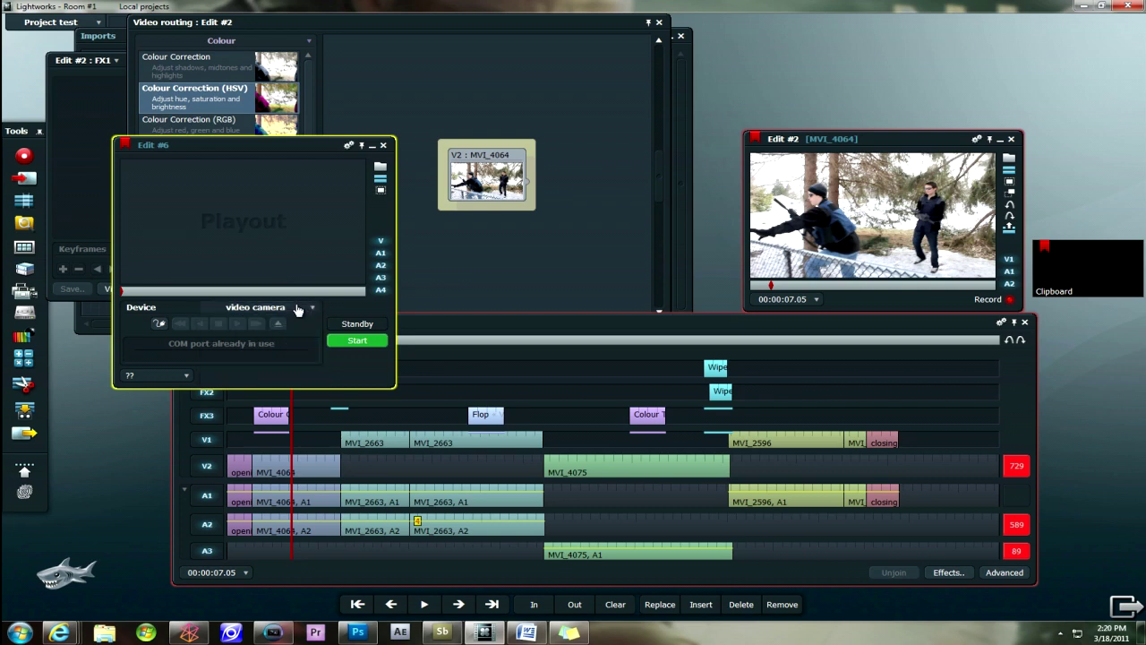
click(381, 277)
click(380, 241)
click(380, 277)
click(384, 144)
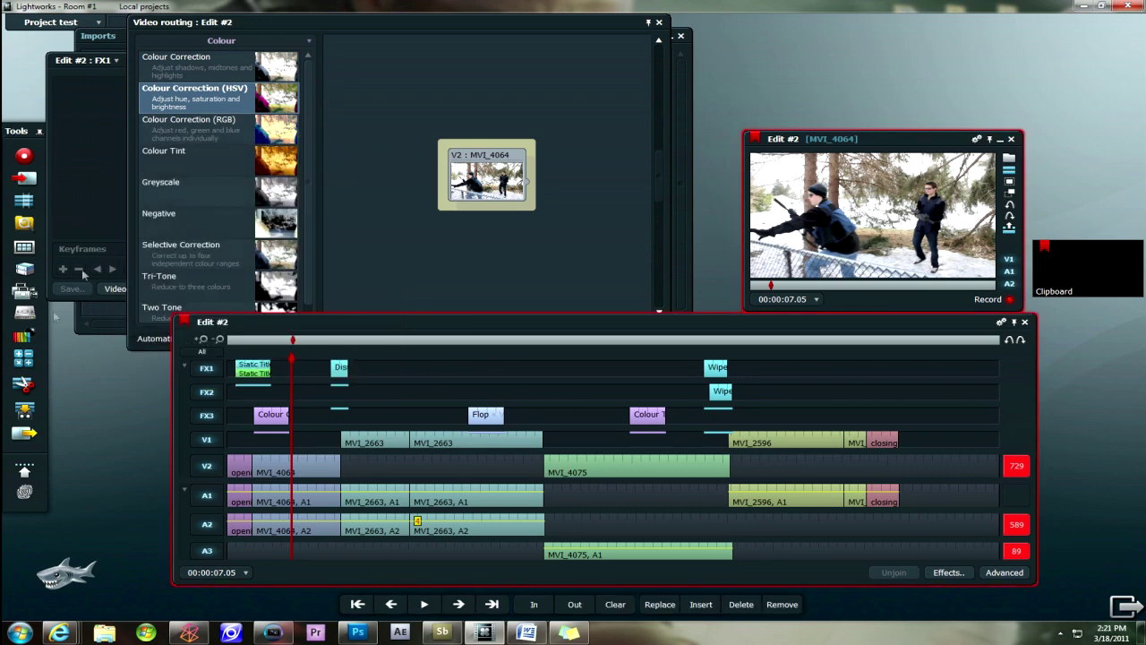
- Set the export content to Edit #2 instead of Whole project, with sound turned off
click(24, 437)
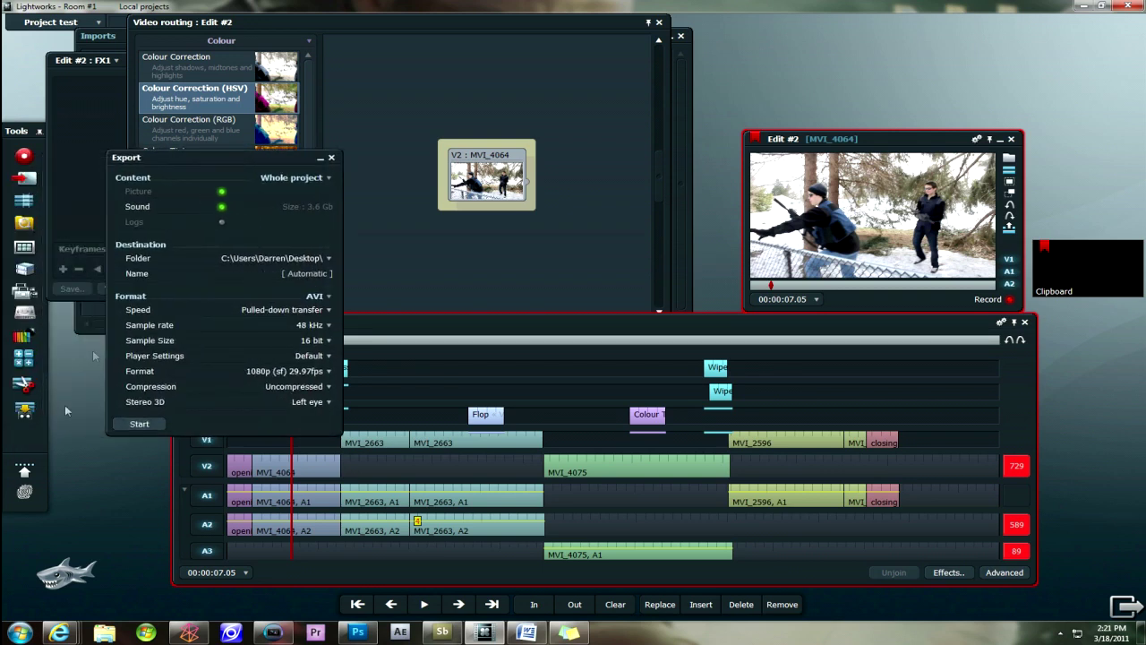
click(330, 158)
click(28, 436)
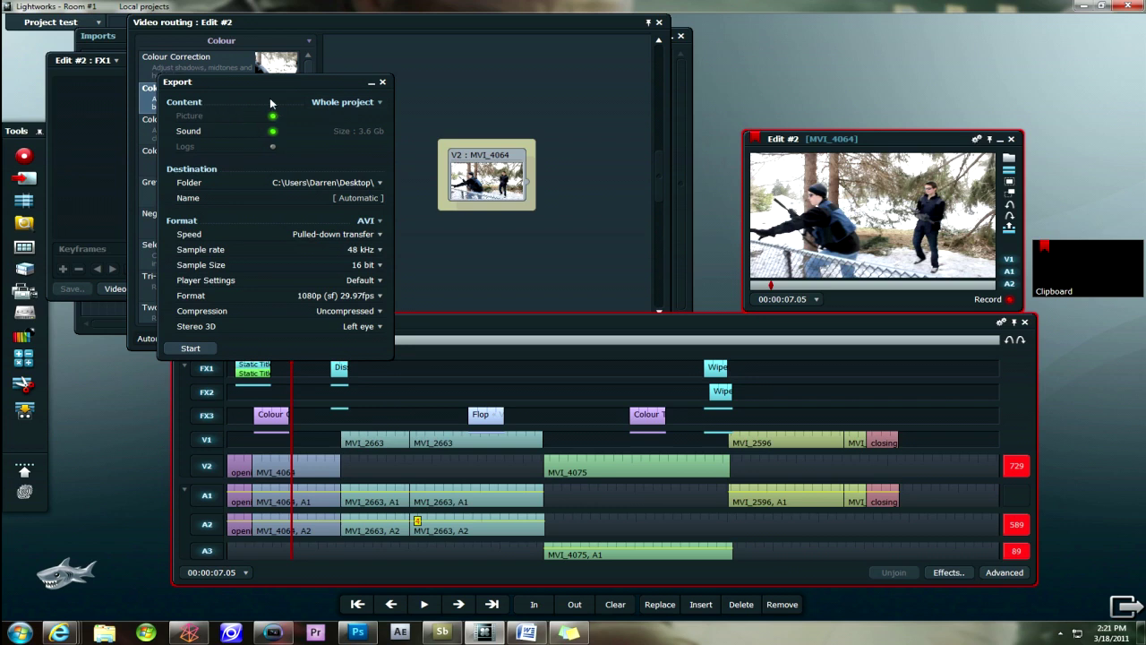
click(327, 104)
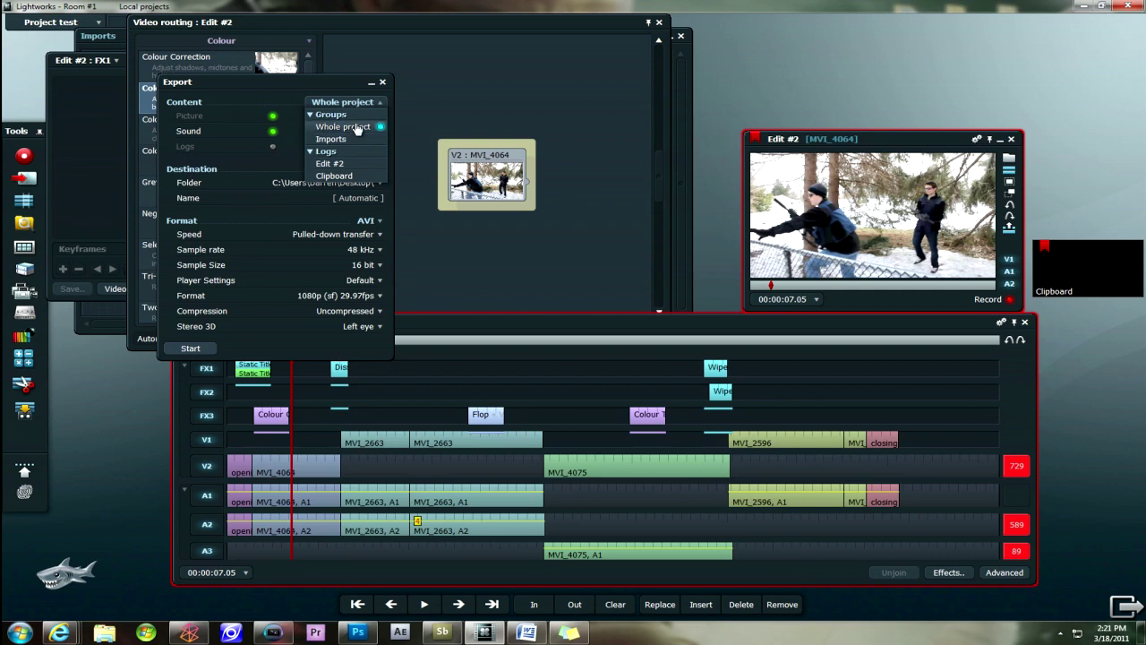
click(353, 164)
click(366, 102)
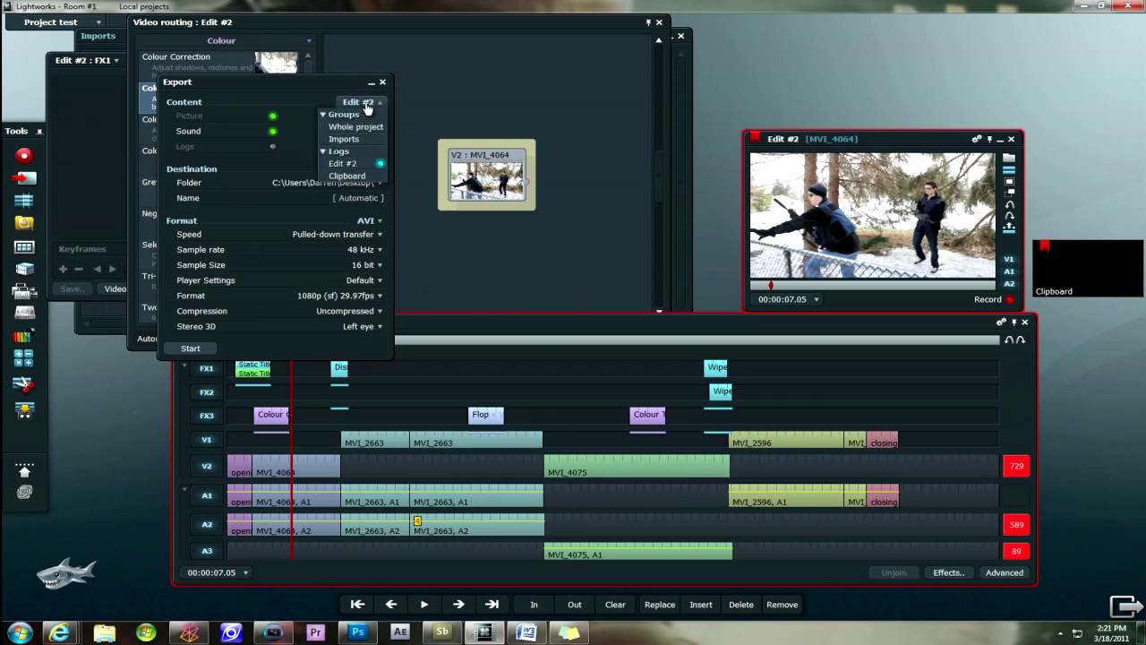
click(354, 130)
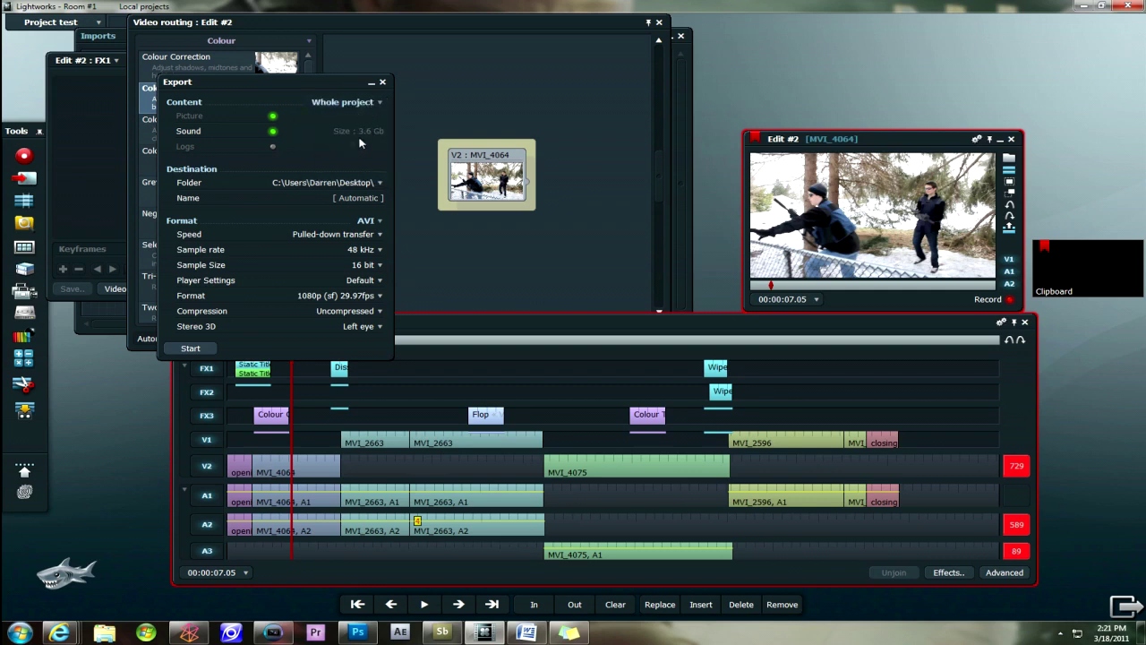
click(369, 102)
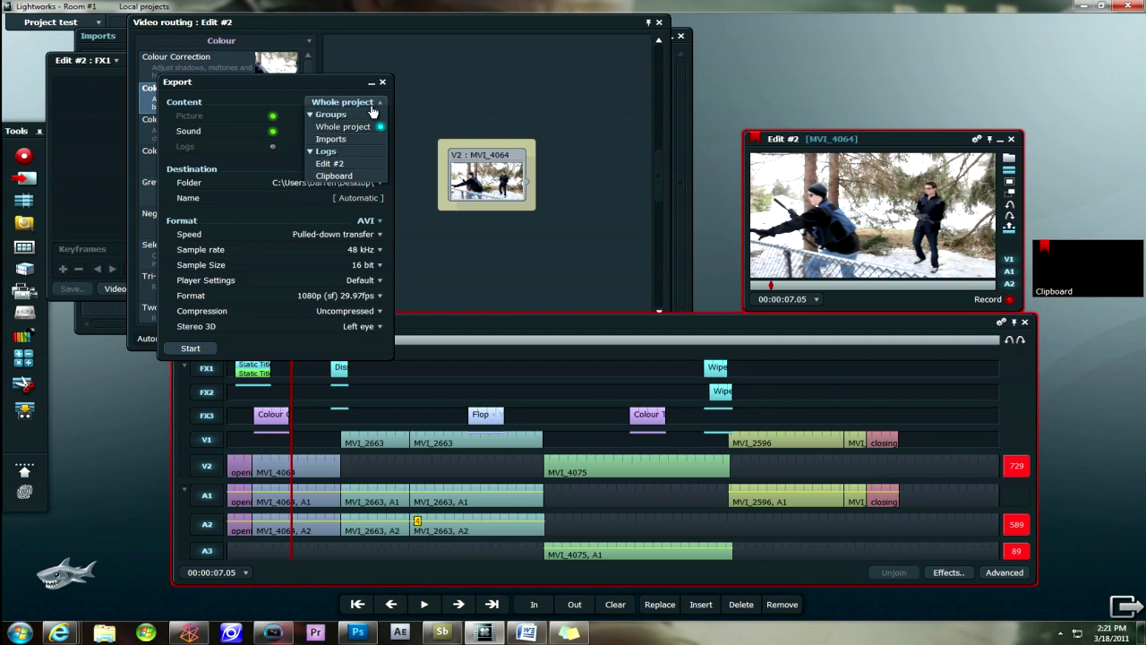
click(357, 164)
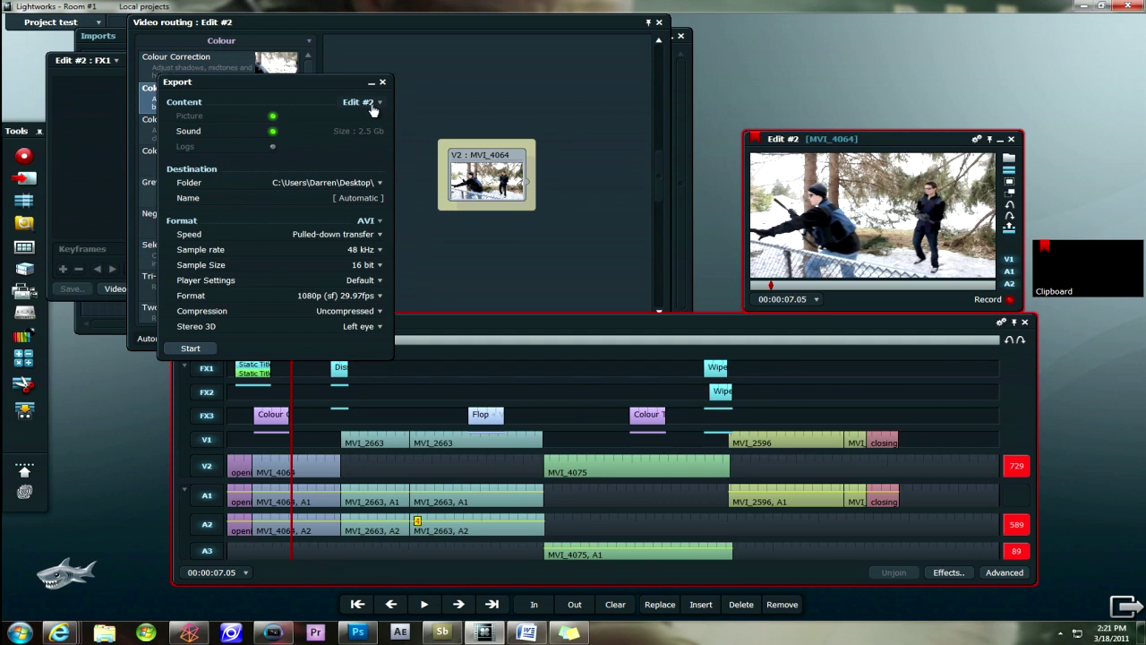
click(272, 131)
click(273, 131)
click(354, 297)
scroll(369, 538, down, 1)
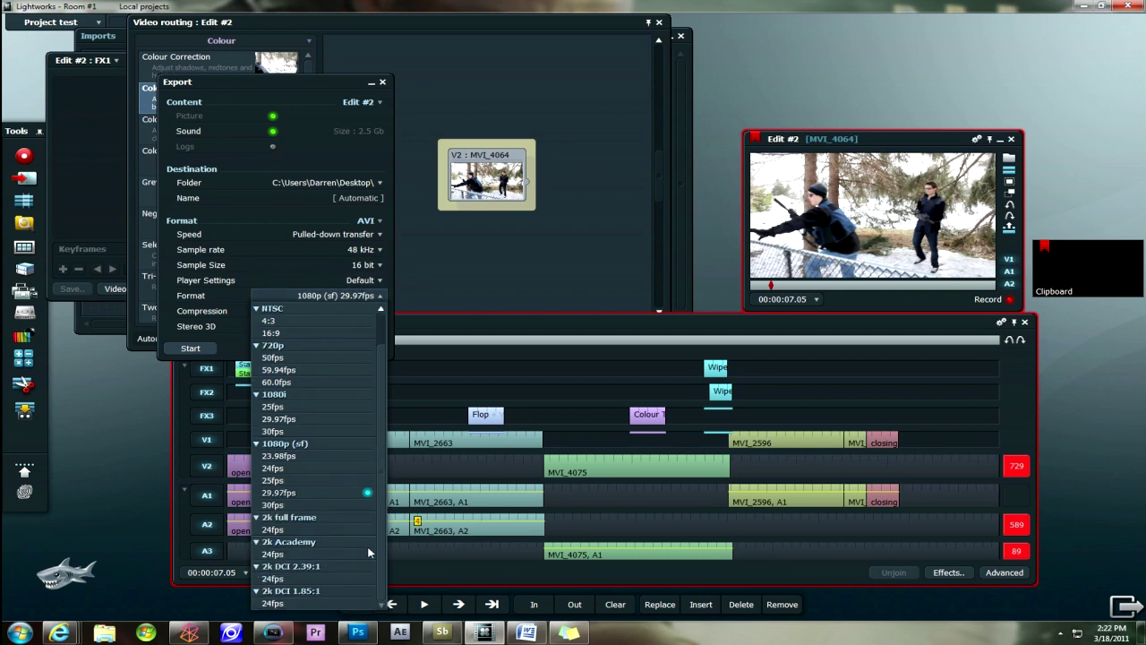
click(374, 297)
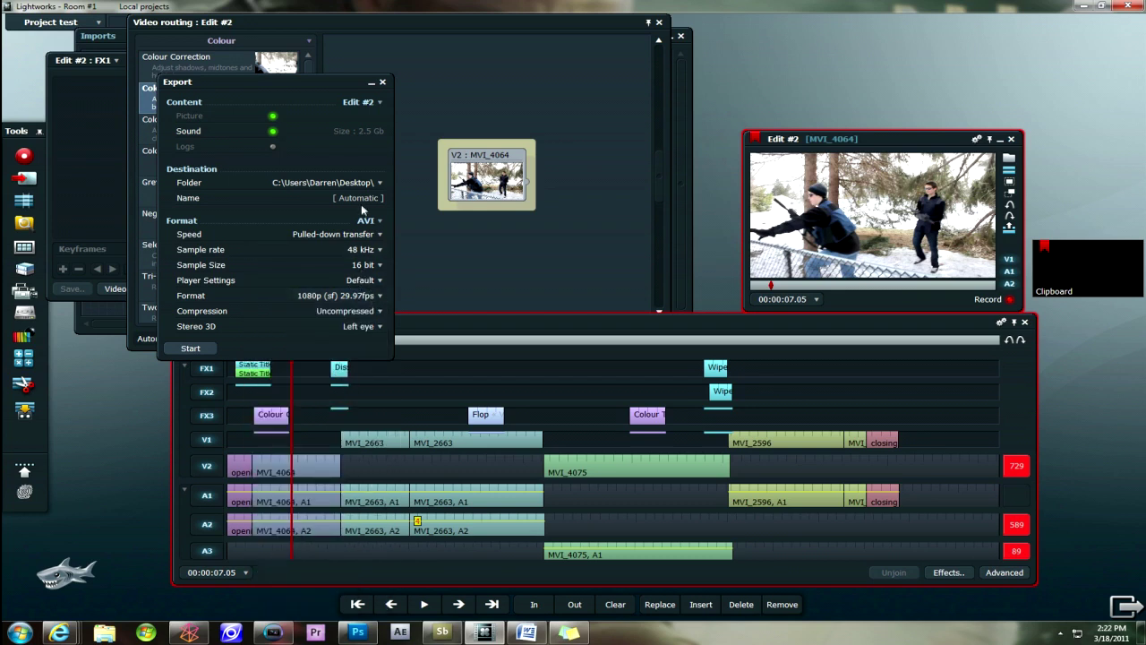
click(367, 221)
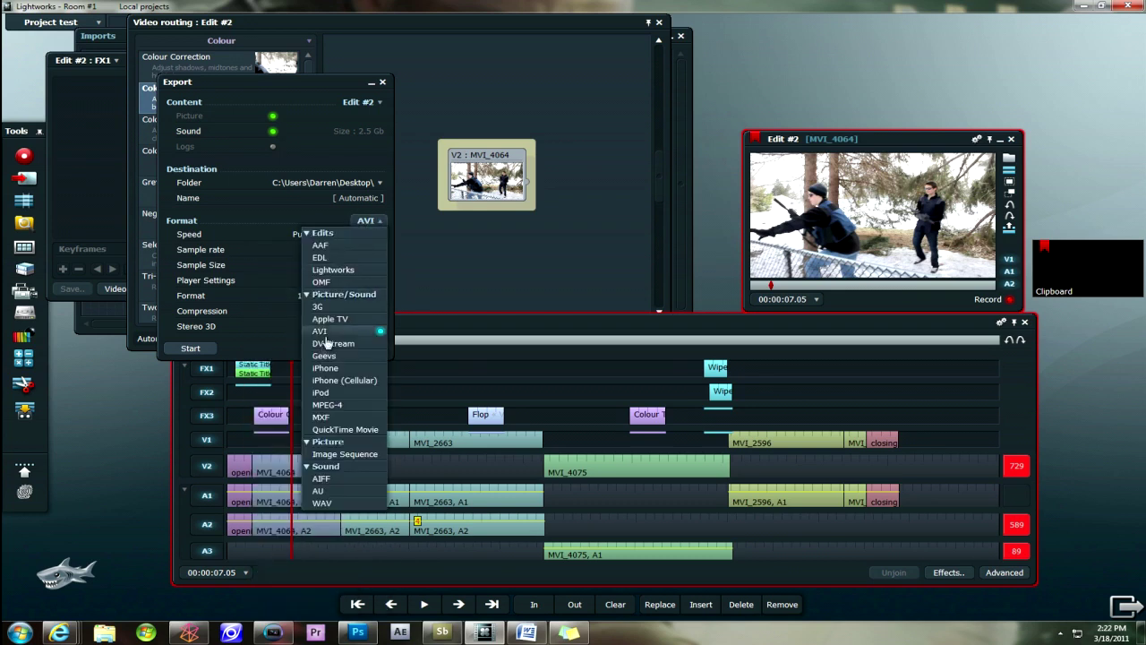
click(323, 502)
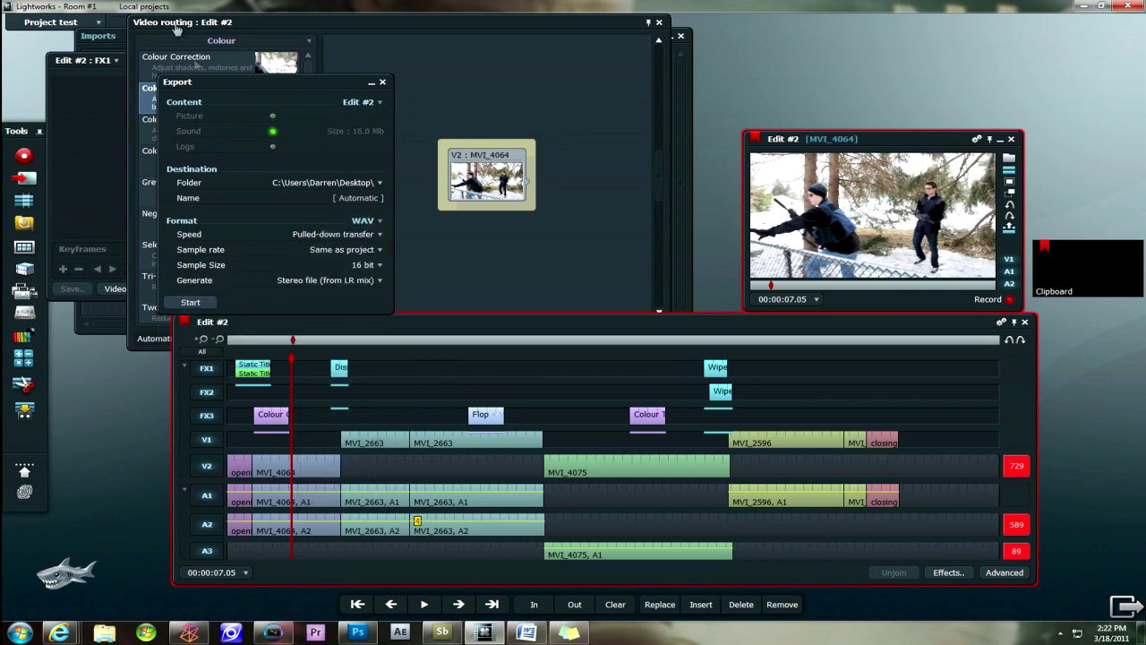
click(367, 220)
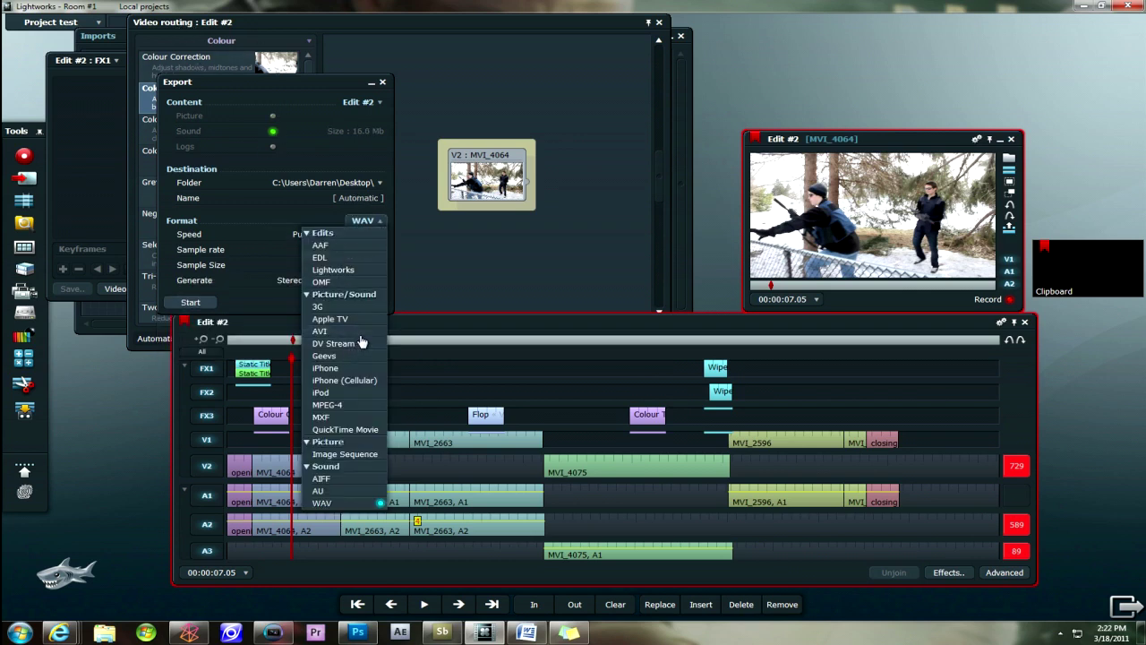
click(356, 332)
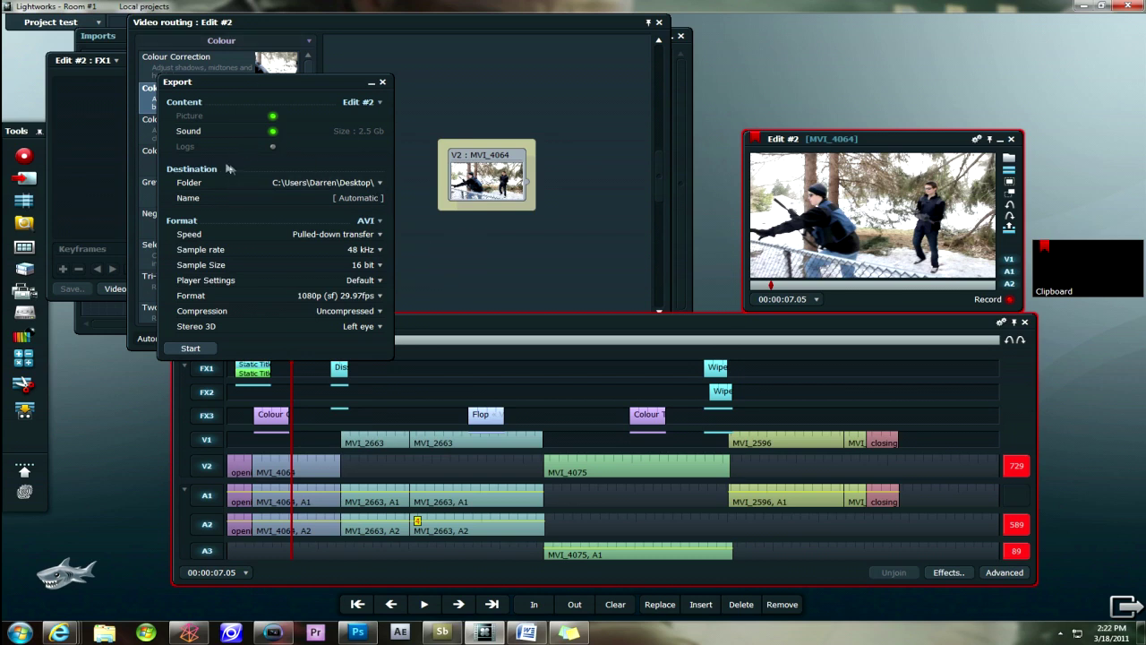
click(279, 185)
- Target the Desktop folder for export and name the output file 'DV LW Project'
click(448, 155)
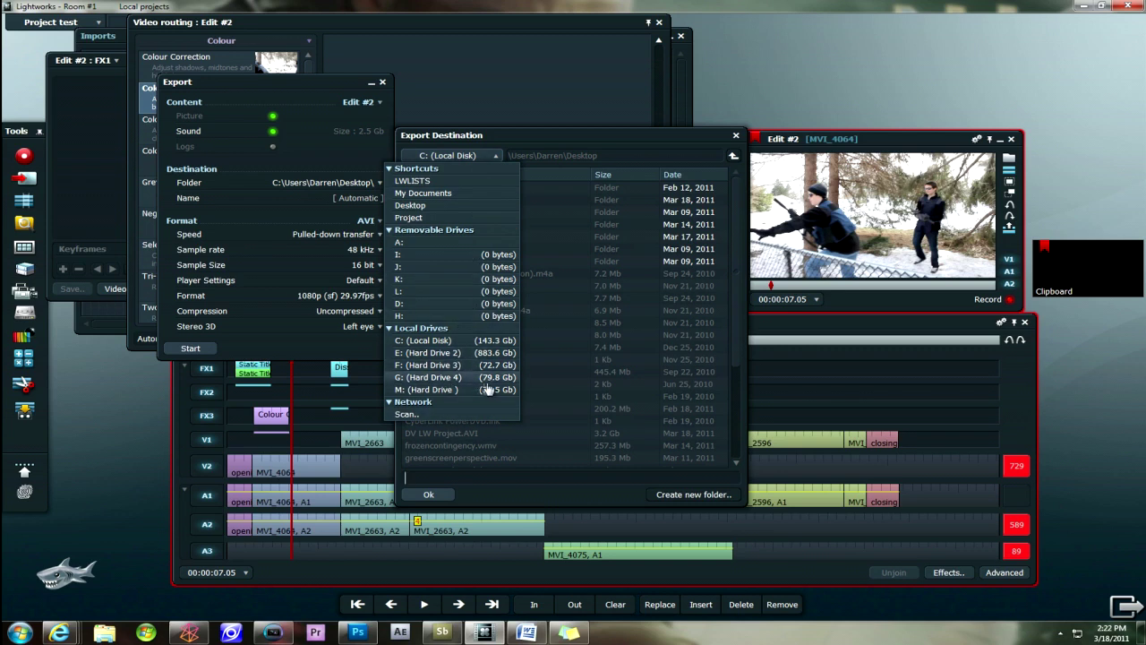
click(423, 205)
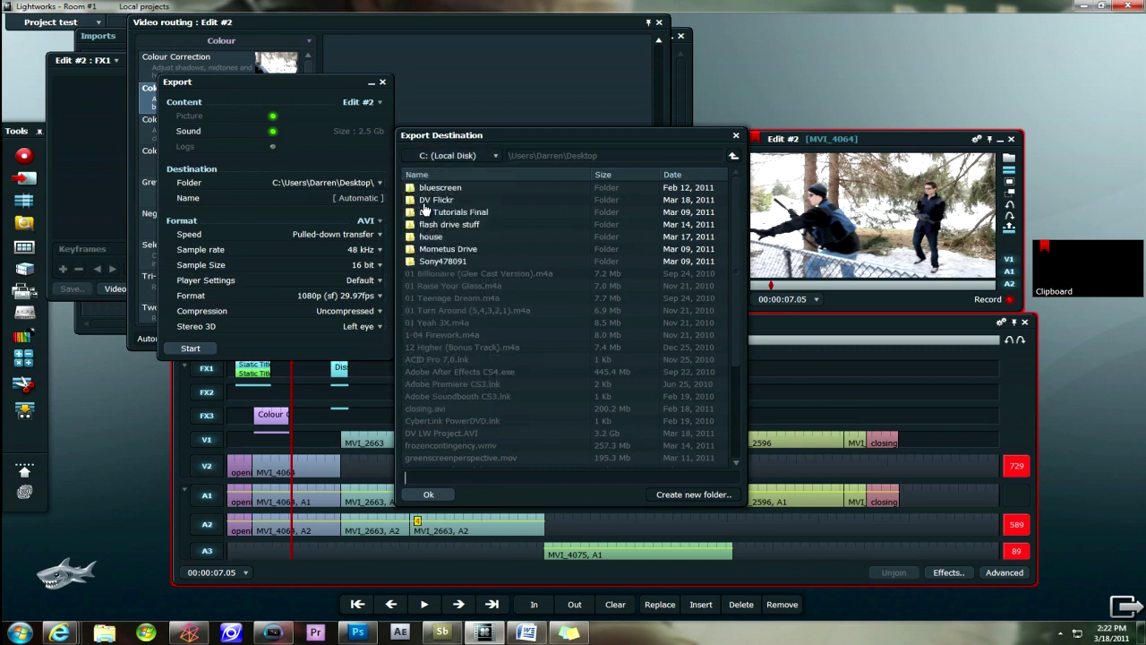
click(428, 494)
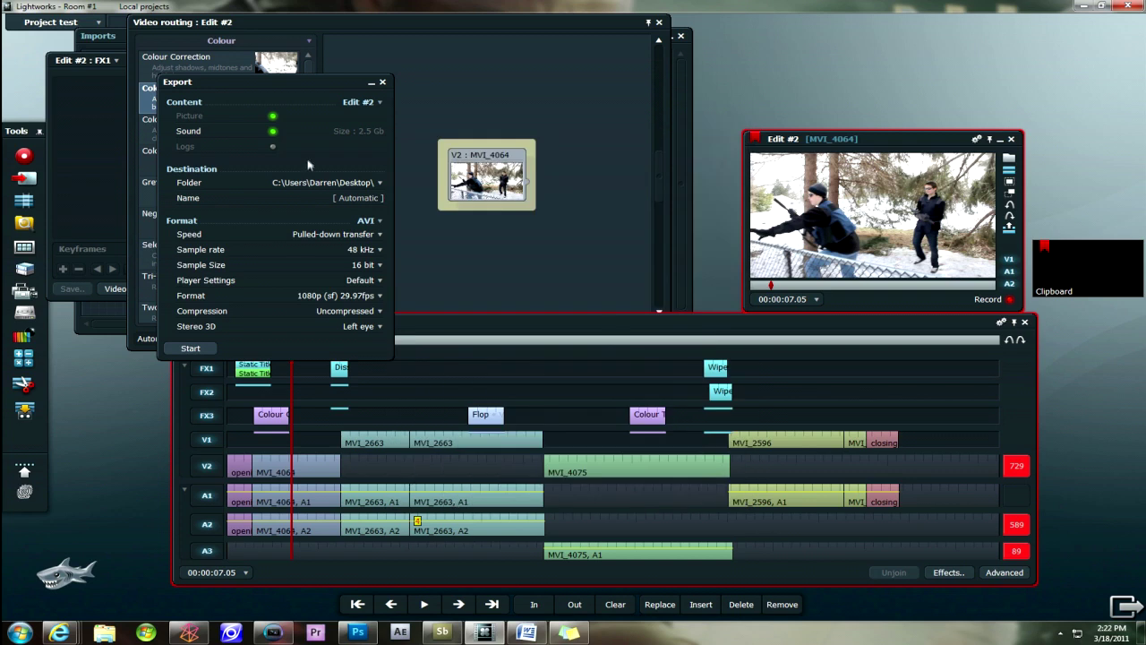
click(357, 197)
text(LW Project)
- Keep the export as AVI with 48 kHz sample rate and Default player settings
key(Return)
click(366, 221)
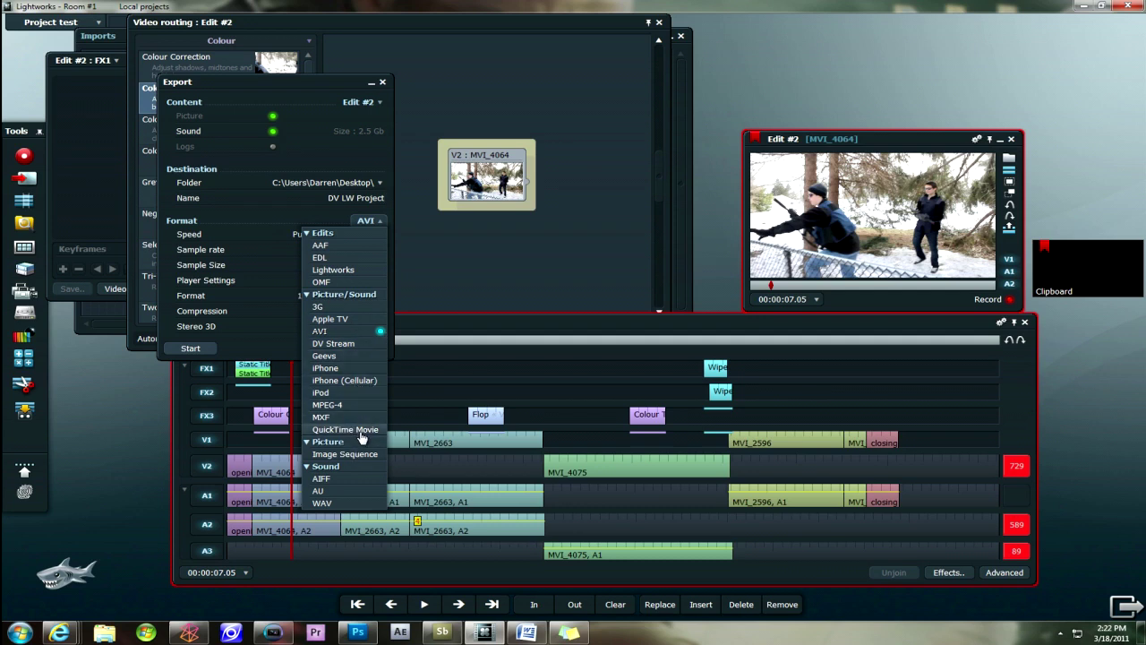
click(371, 332)
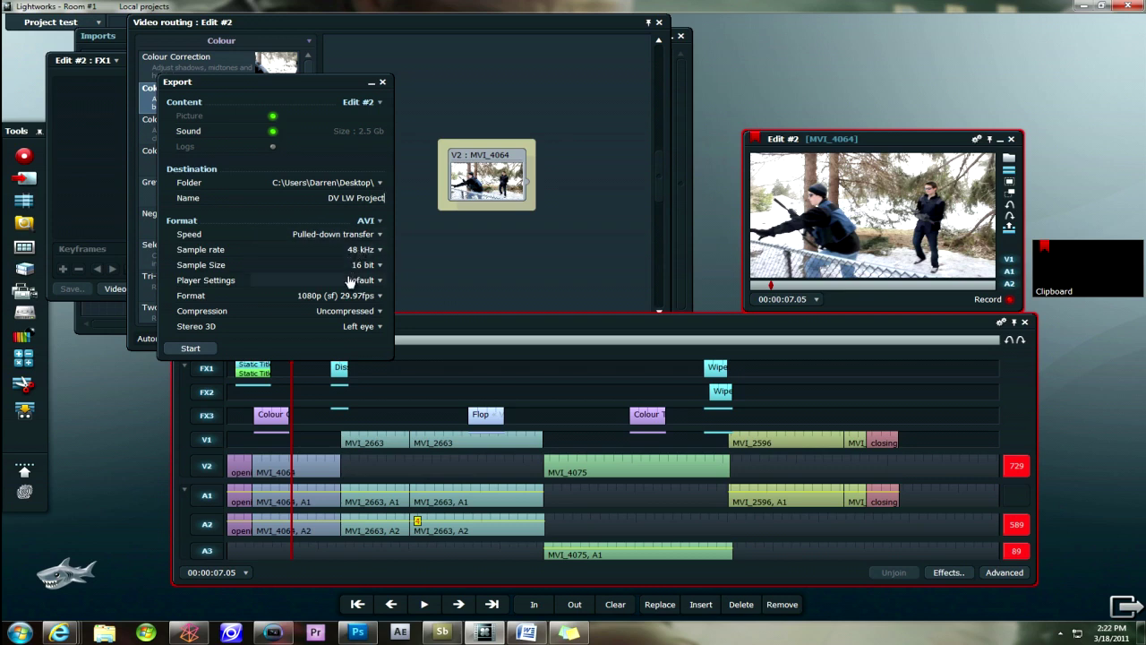
click(349, 264)
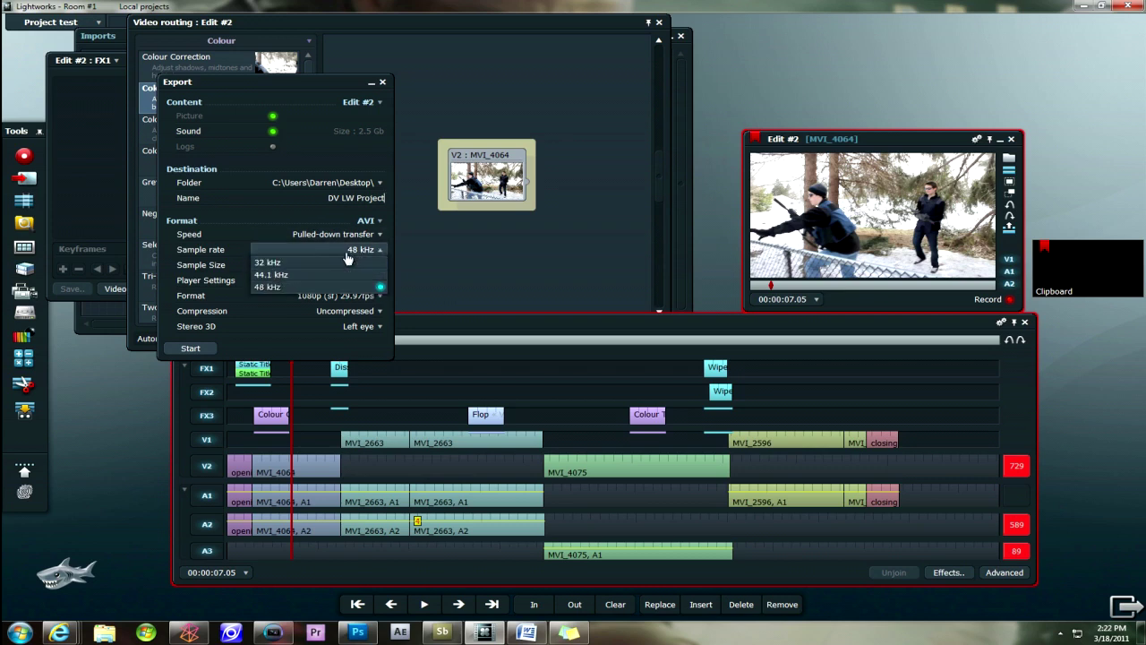
click(348, 286)
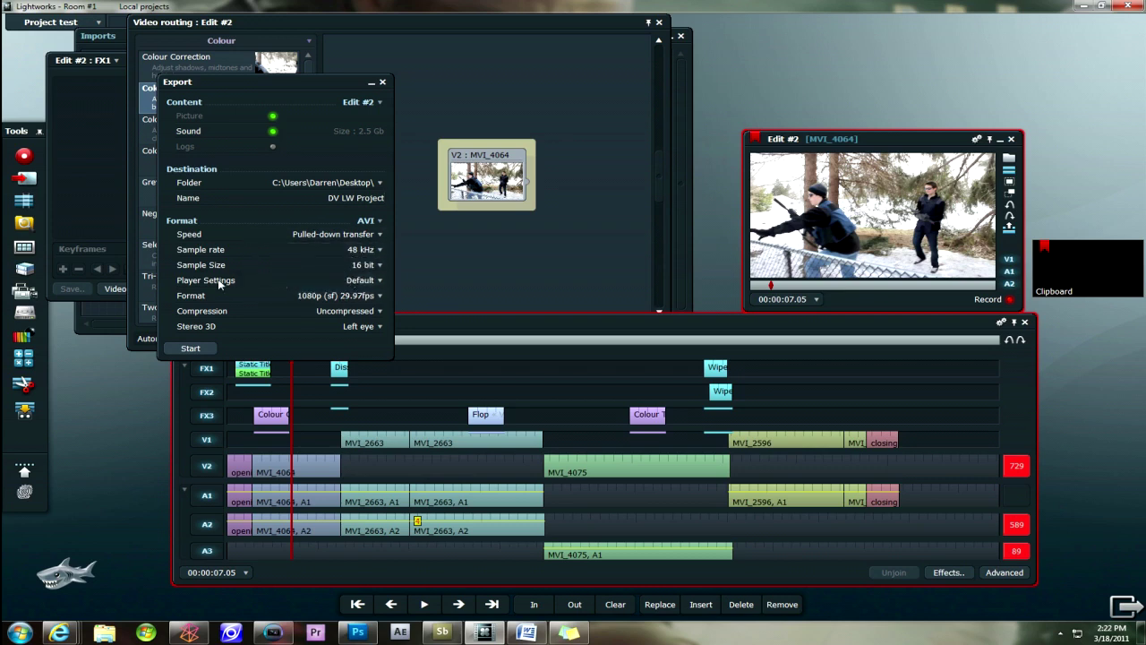
click(324, 283)
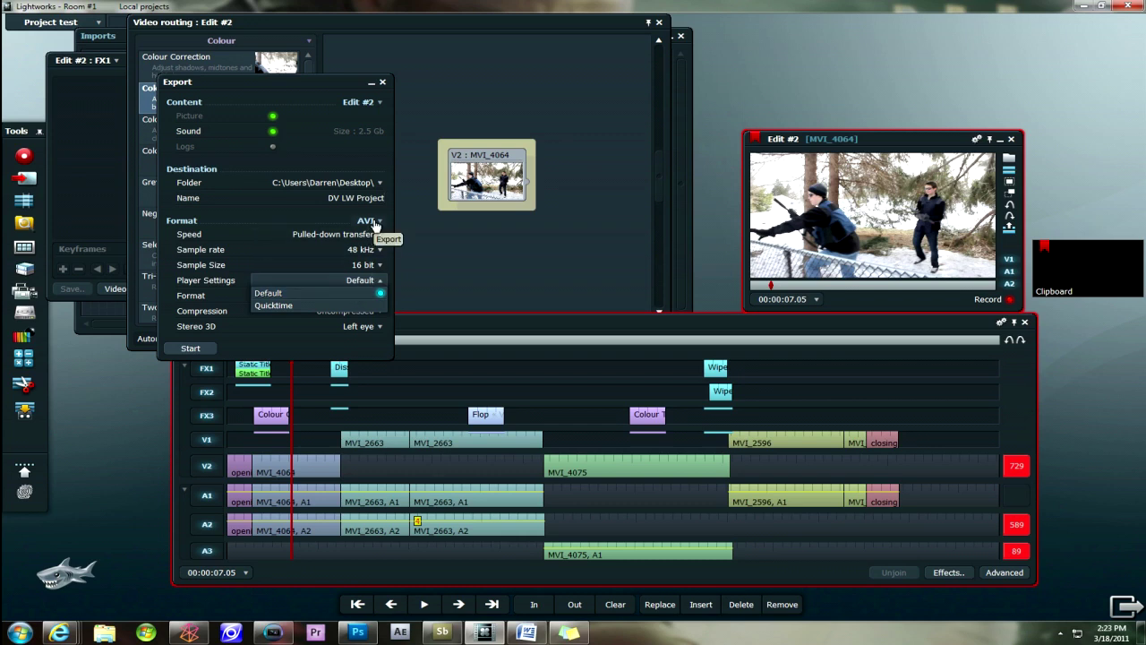
click(345, 285)
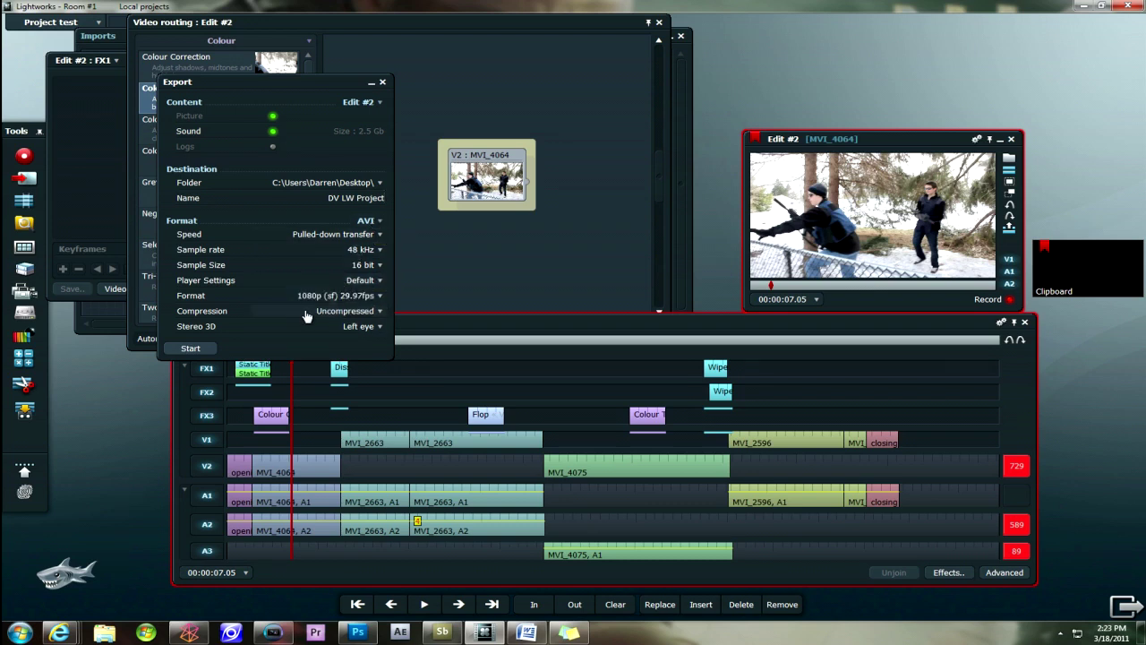
- Keep the export frame format at 1080p (sf) 29.97fps and show the project's video details
click(381, 296)
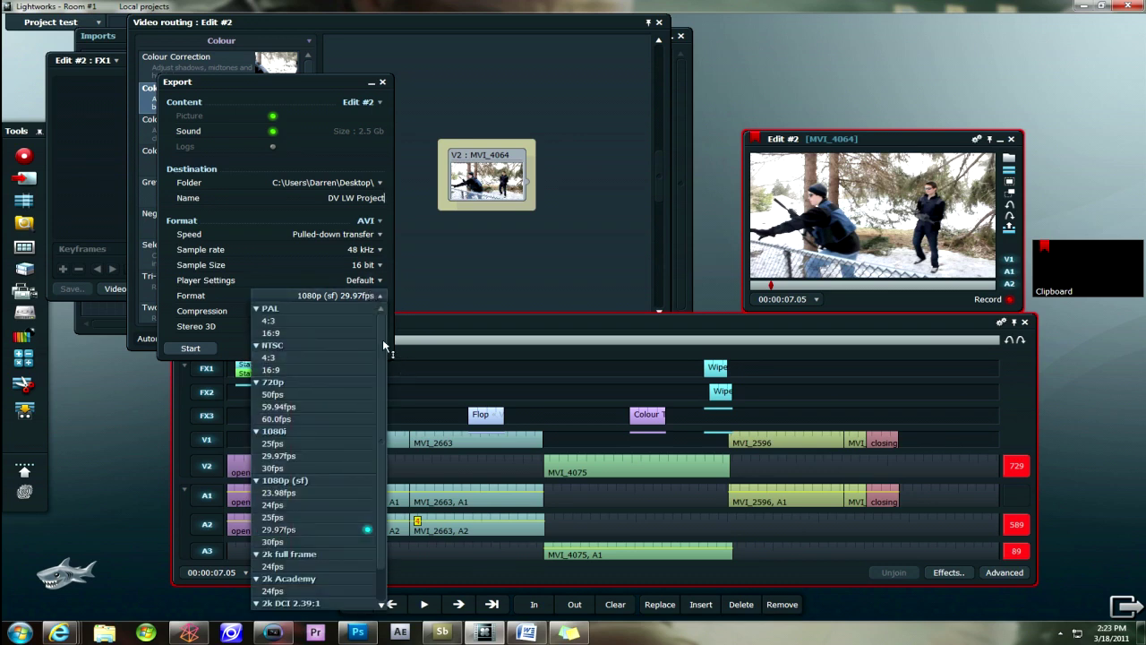
scroll(375, 460, down, 2)
scroll(376, 455, up, 1)
click(348, 298)
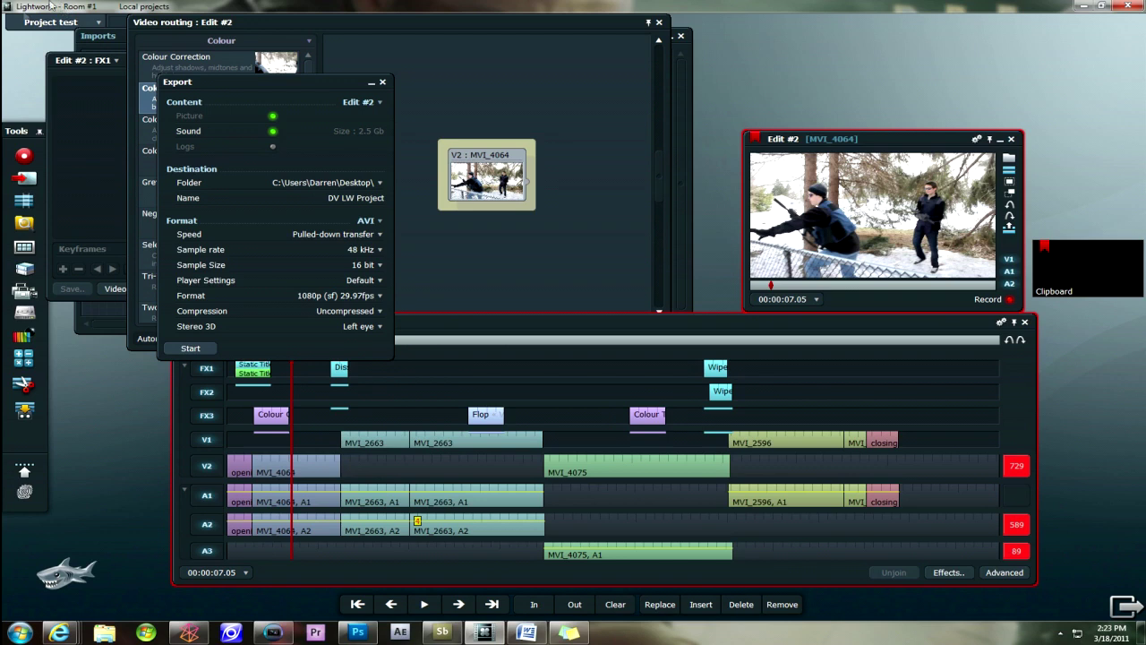
click(48, 27)
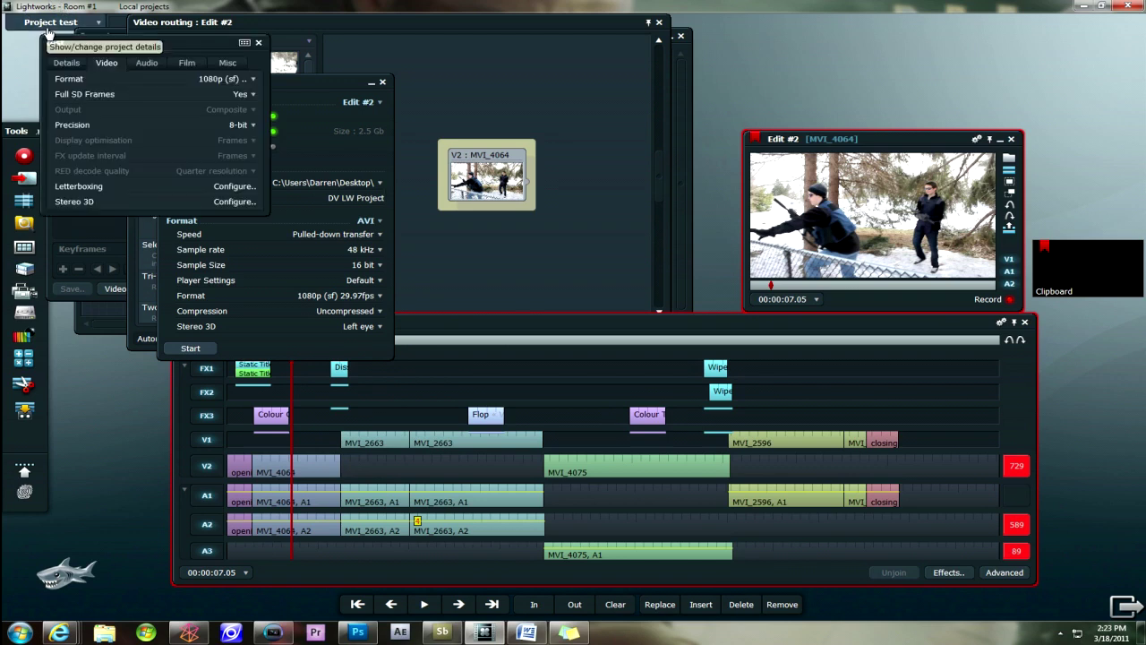
- Check the project's Video tab format options unchanged, then close the project details
click(245, 79)
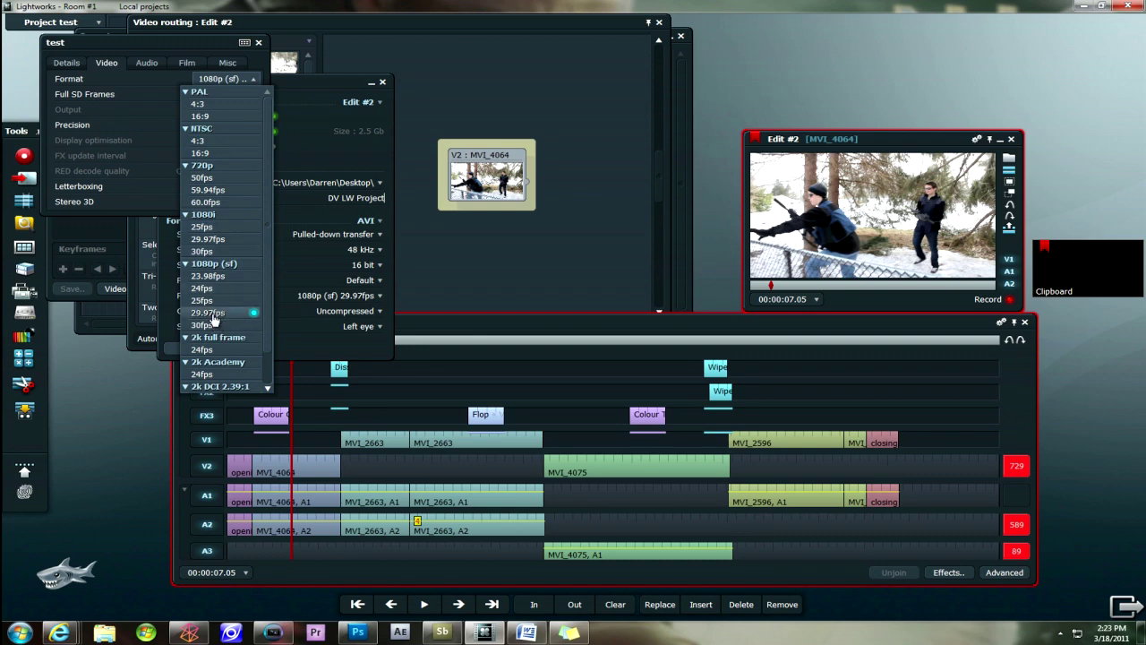
click(229, 80)
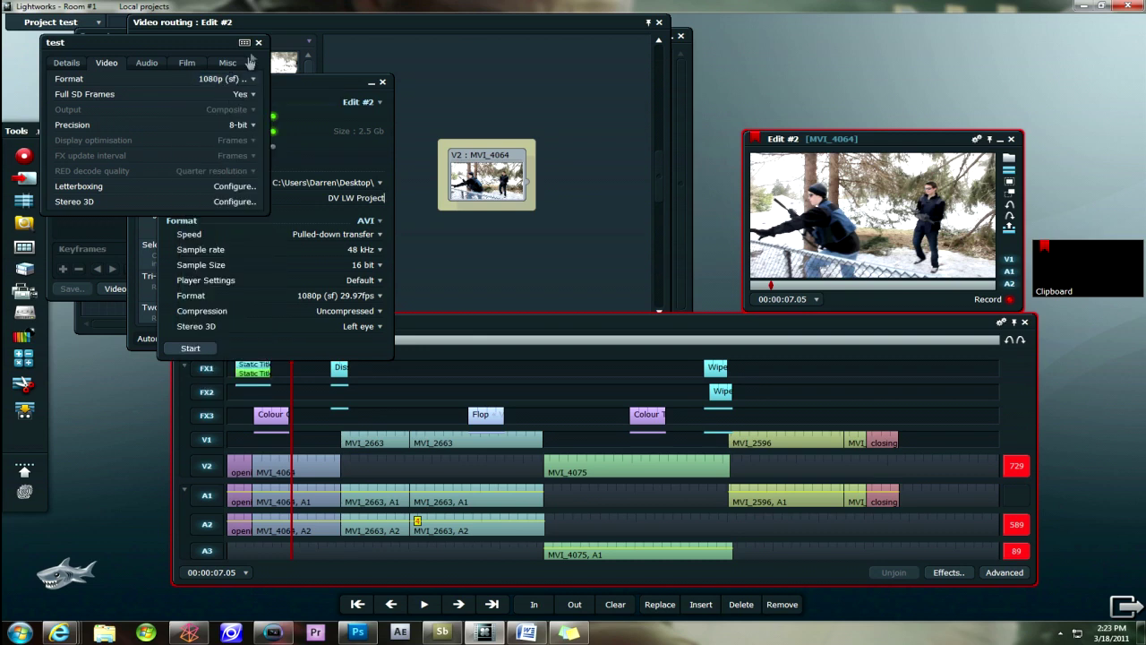
click(257, 44)
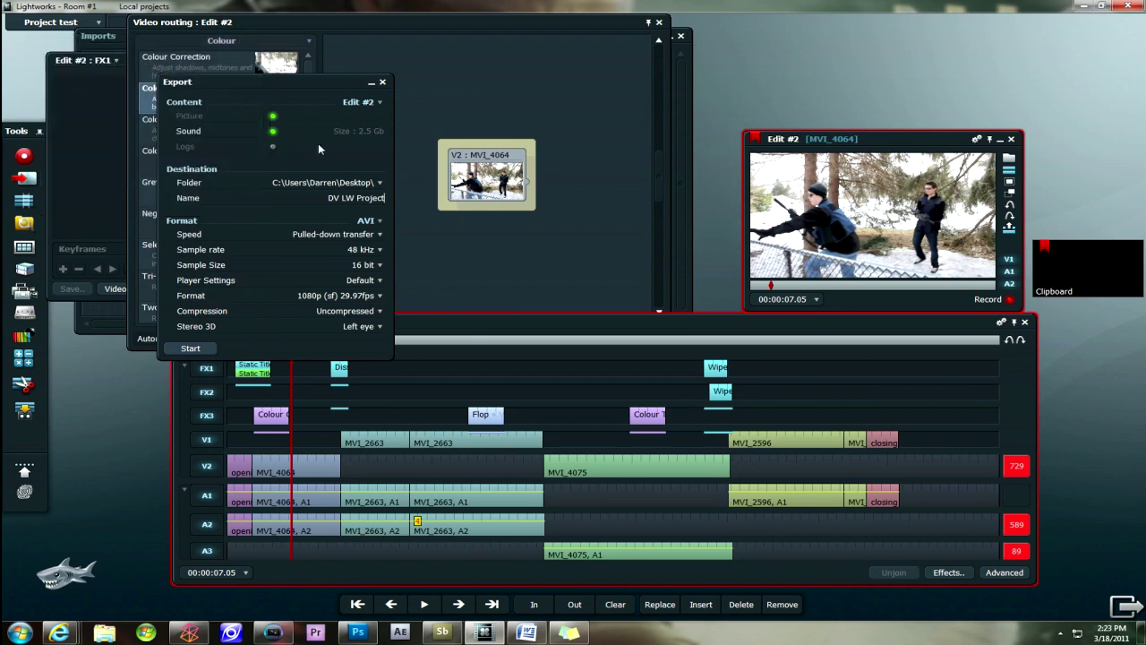
- Reconfirm 1080p (sf) 29.97fps as the export format and view the compression options
click(380, 296)
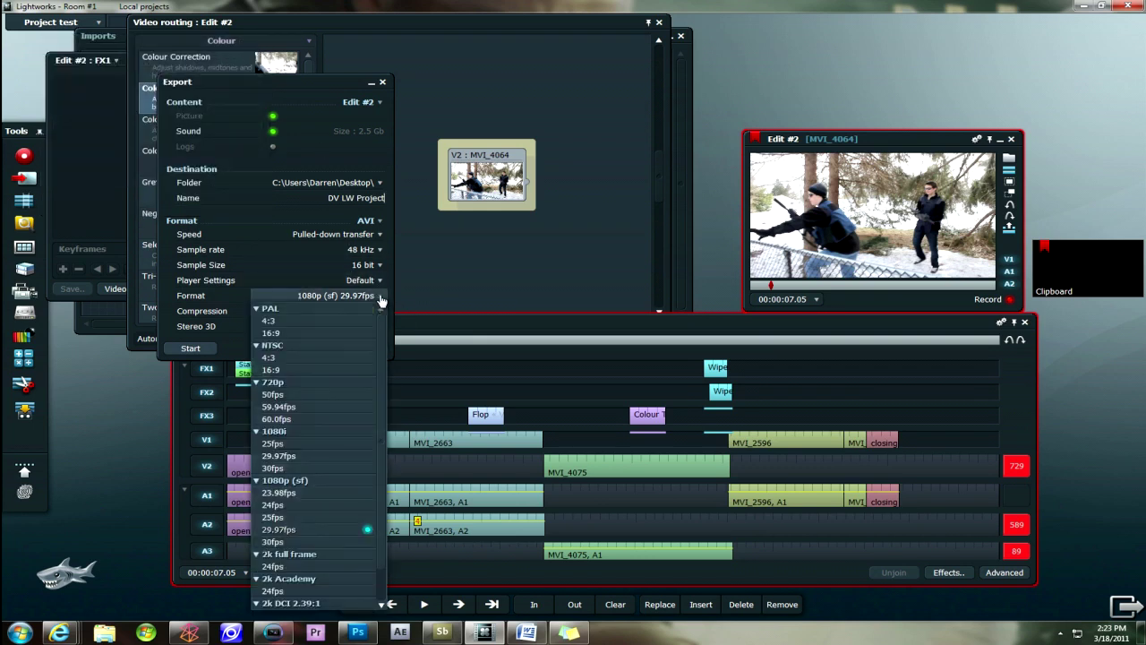
scroll(383, 430, down, 1)
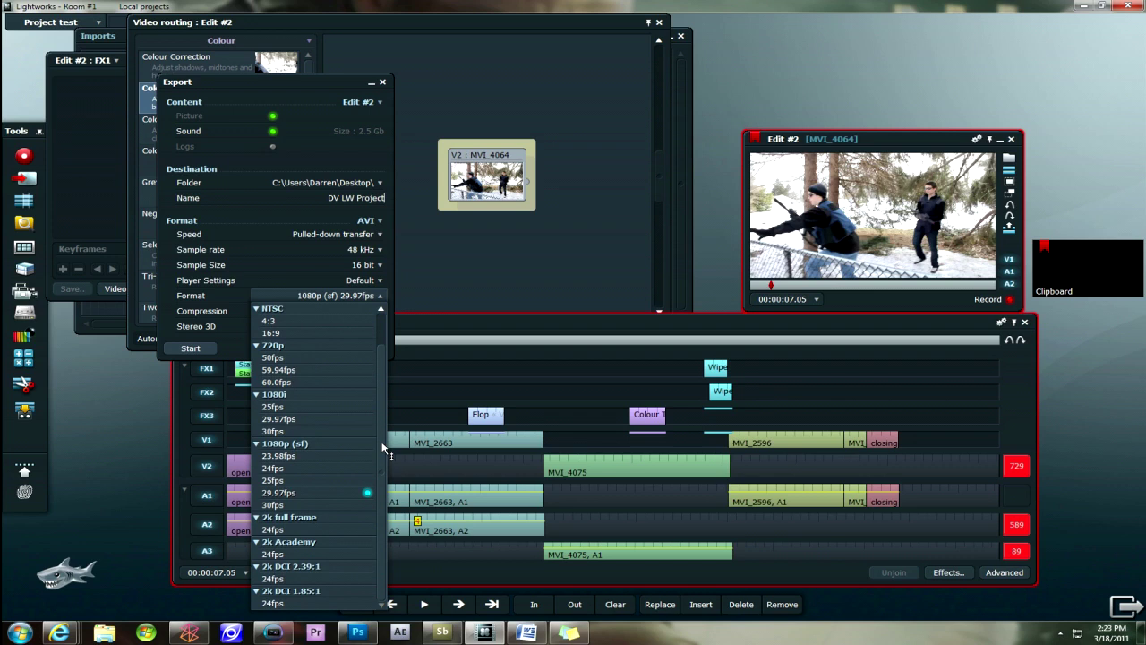
scroll(384, 424, up, 1)
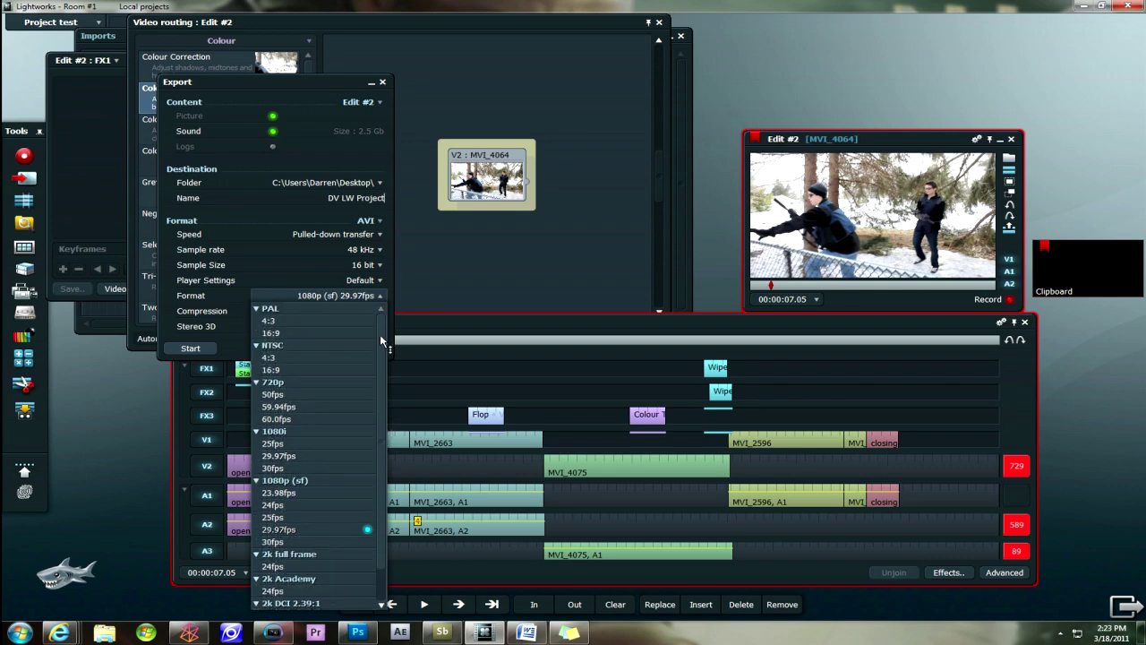
click(340, 533)
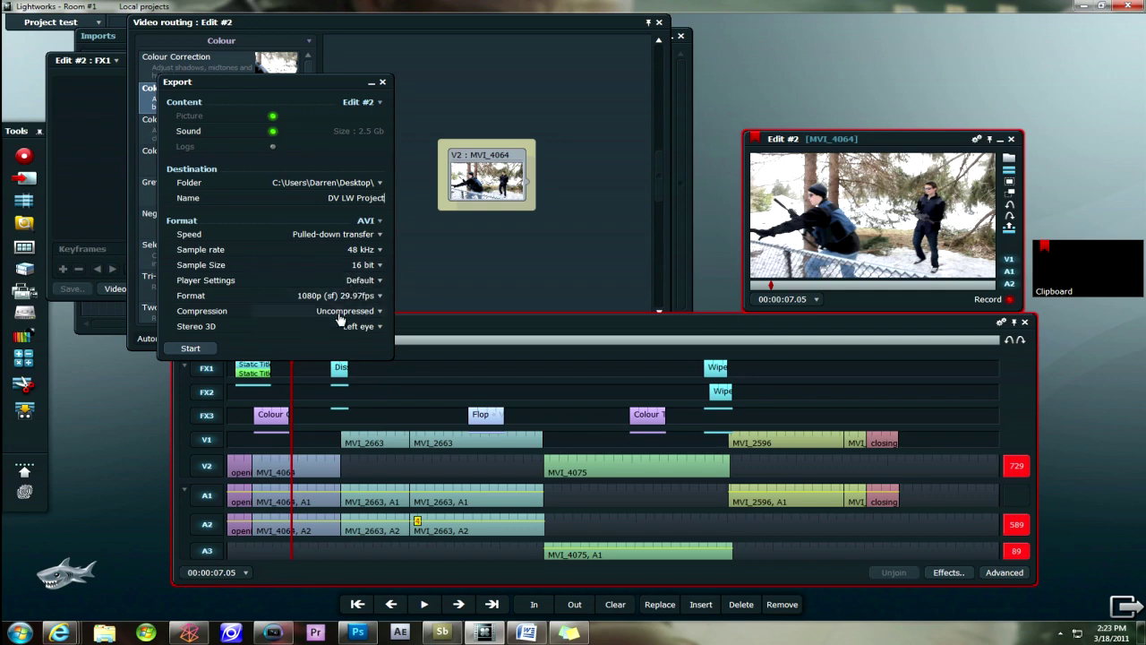
click(341, 315)
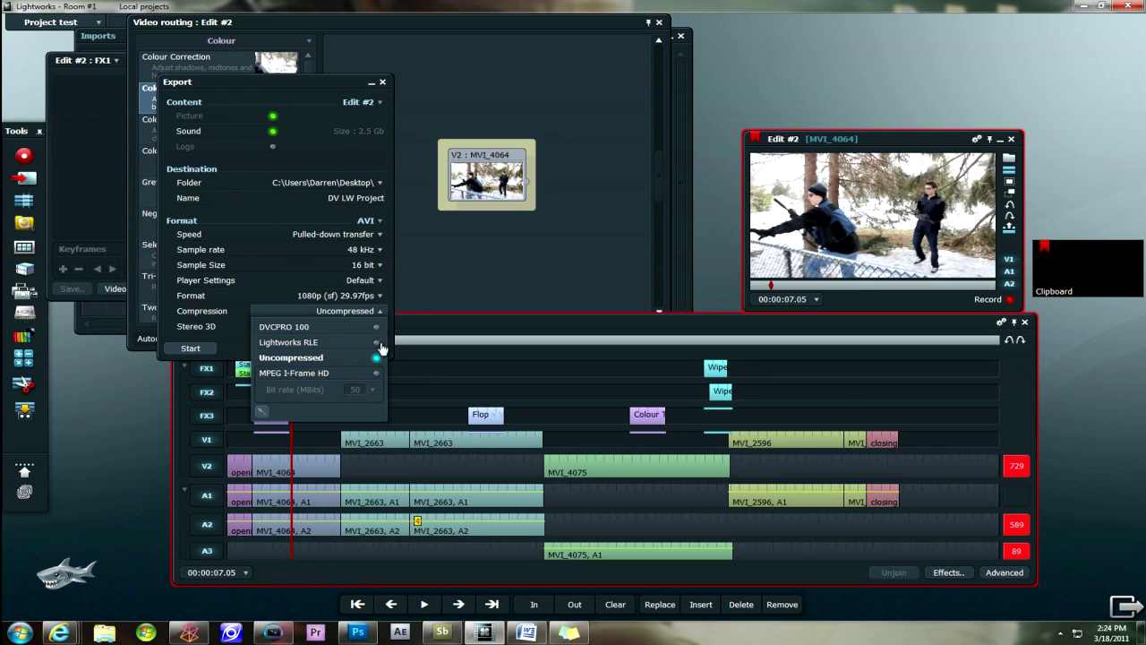
- Choose MPEG I-Frame HD compression, keeping the bit rate at 50 Mbit/s
click(377, 372)
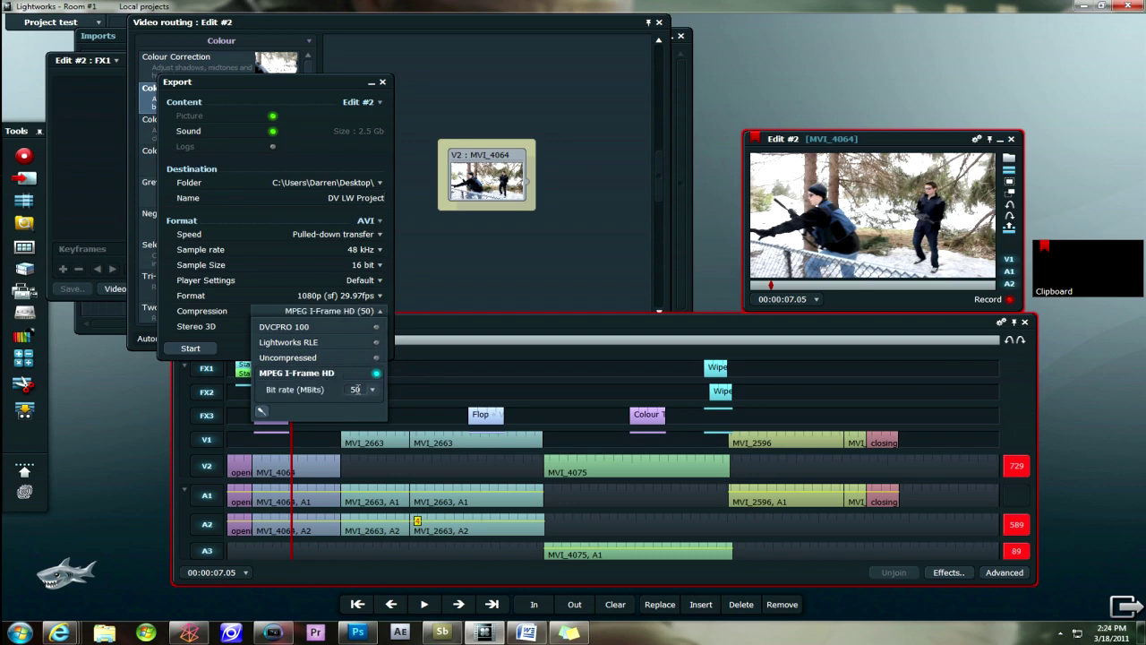
click(370, 392)
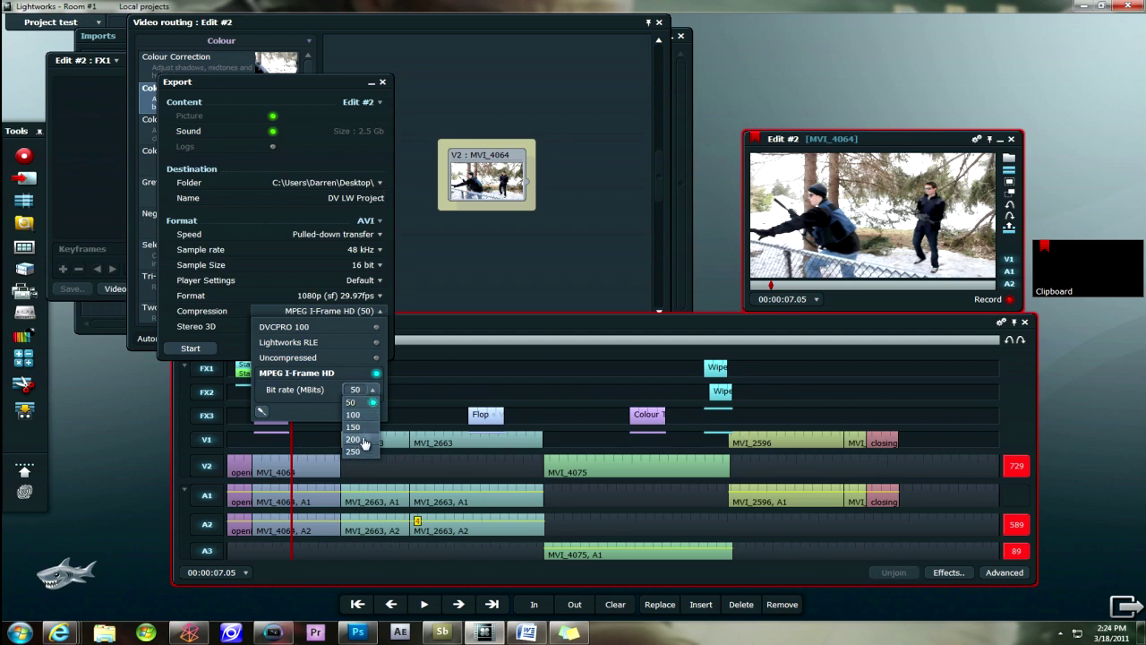
click(373, 390)
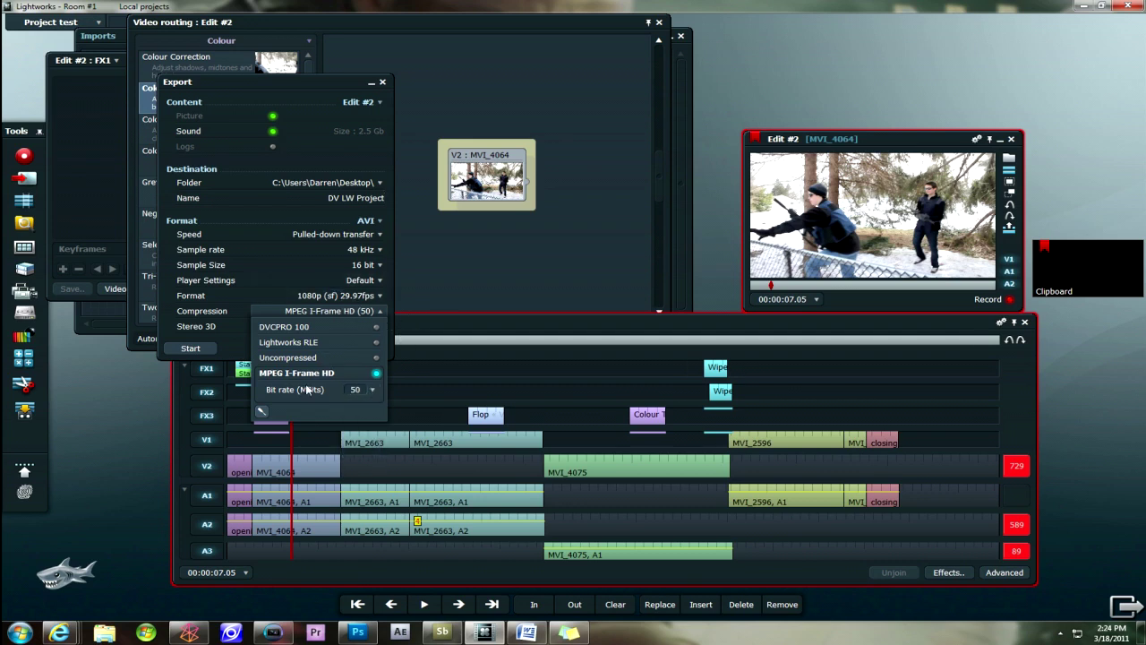
- Inspect the Matrox encoder's advanced DC Precision options and close it without changes
click(262, 412)
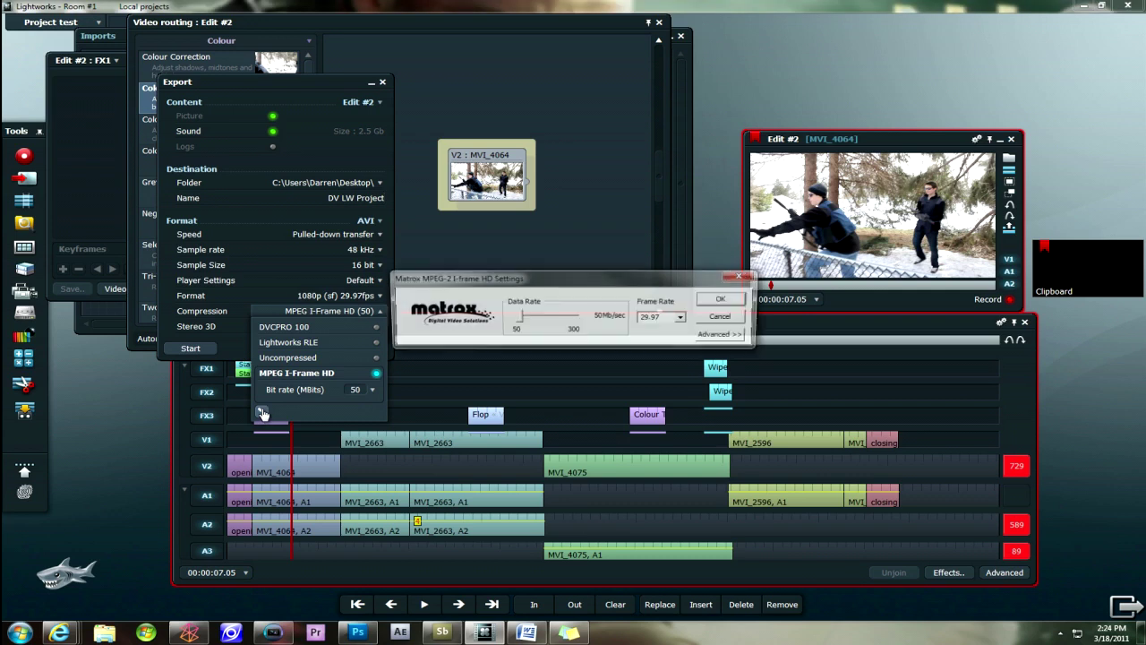
mouse_move(516, 318)
mouse_down()
mouse_move(558, 316)
mouse_move(516, 328)
mouse_up()
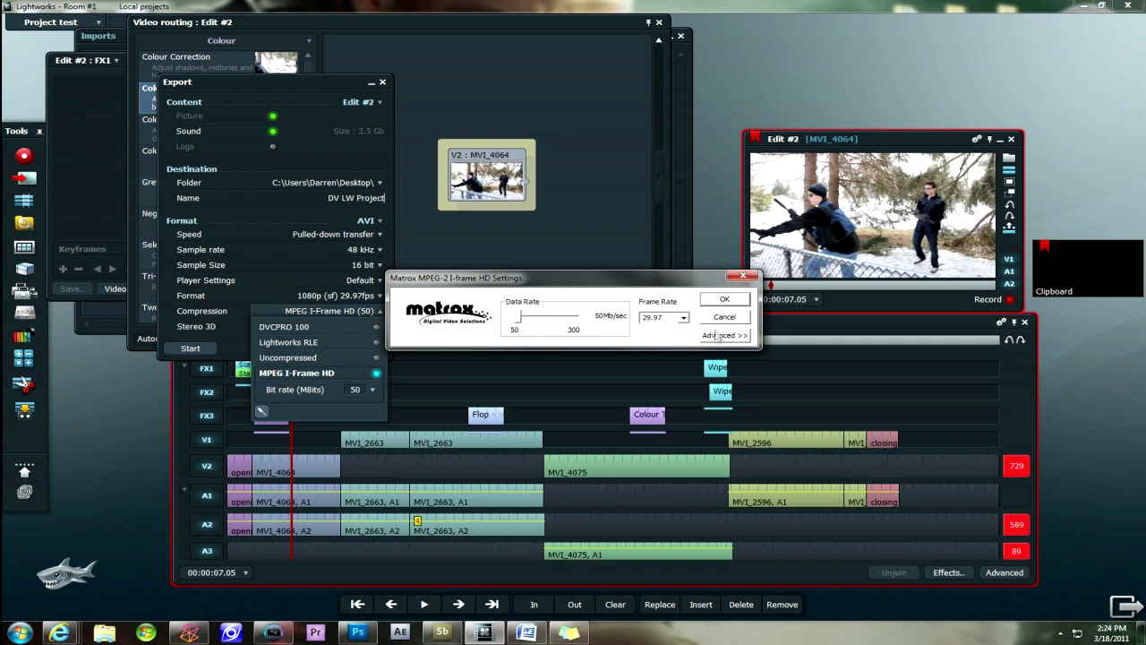
click(718, 337)
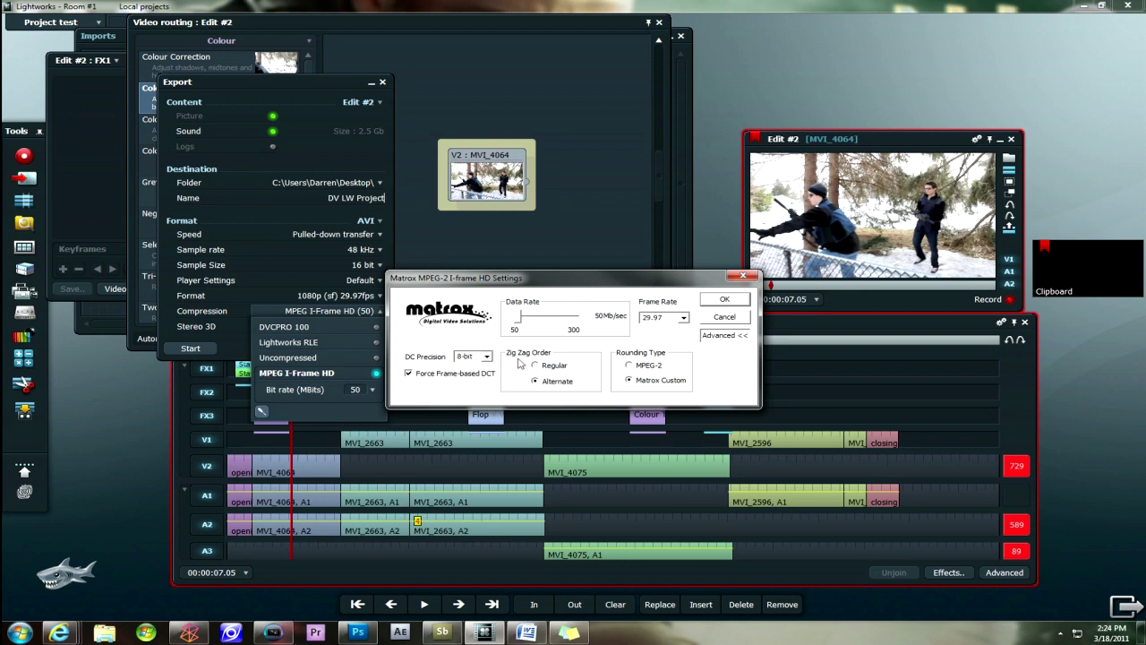
click(486, 356)
click(488, 356)
click(743, 316)
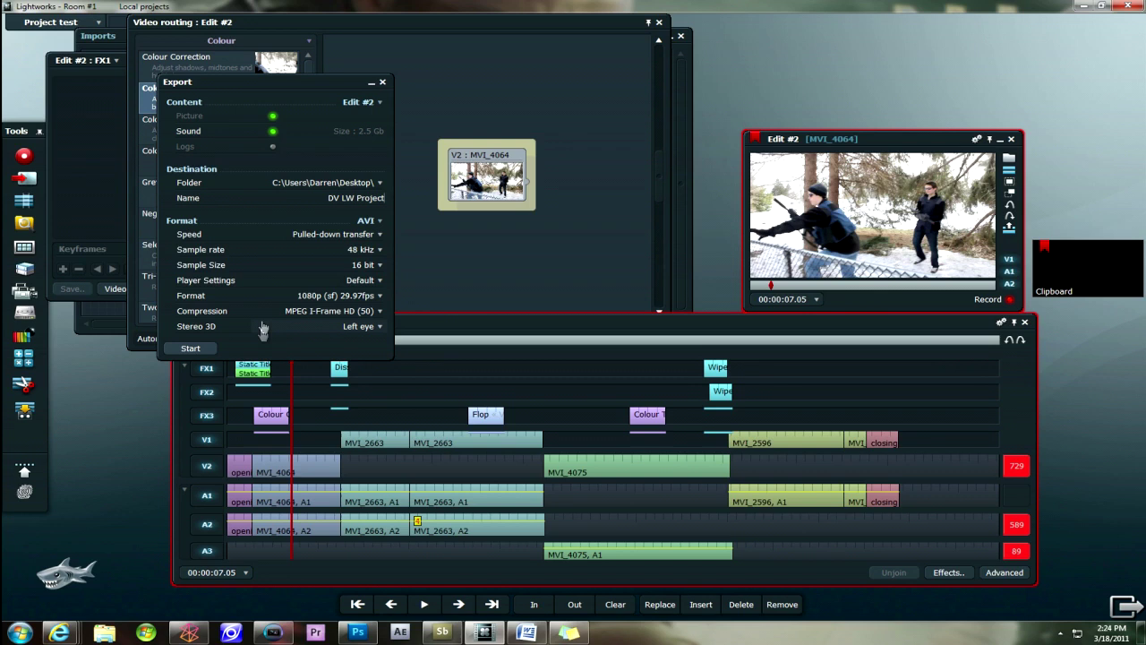
click(355, 328)
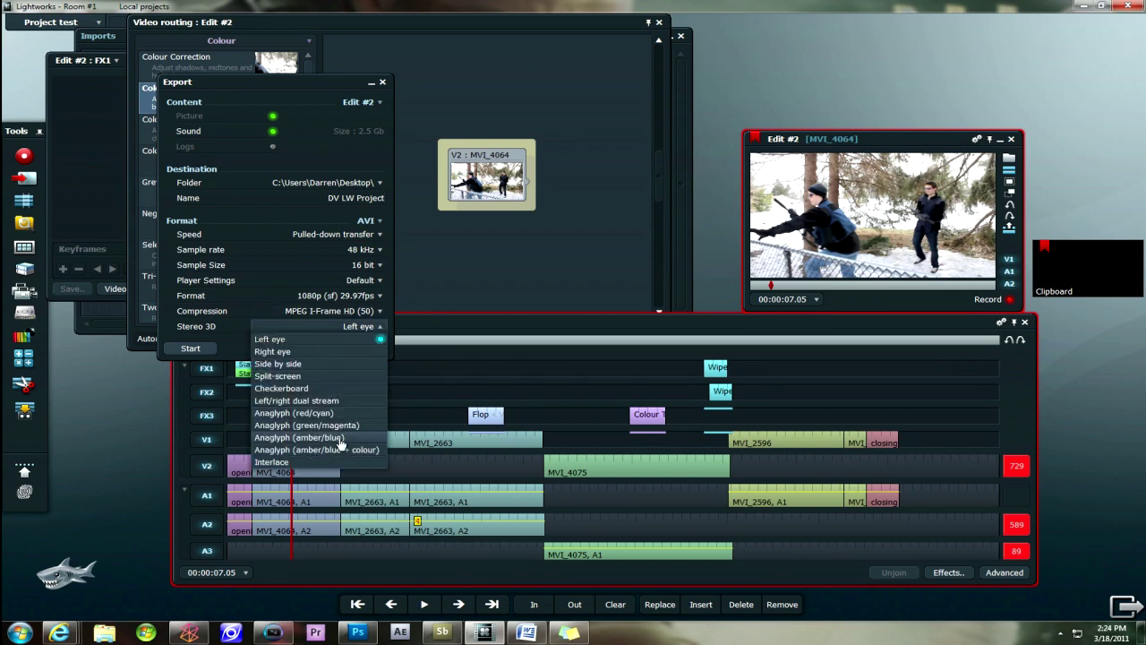
click(348, 337)
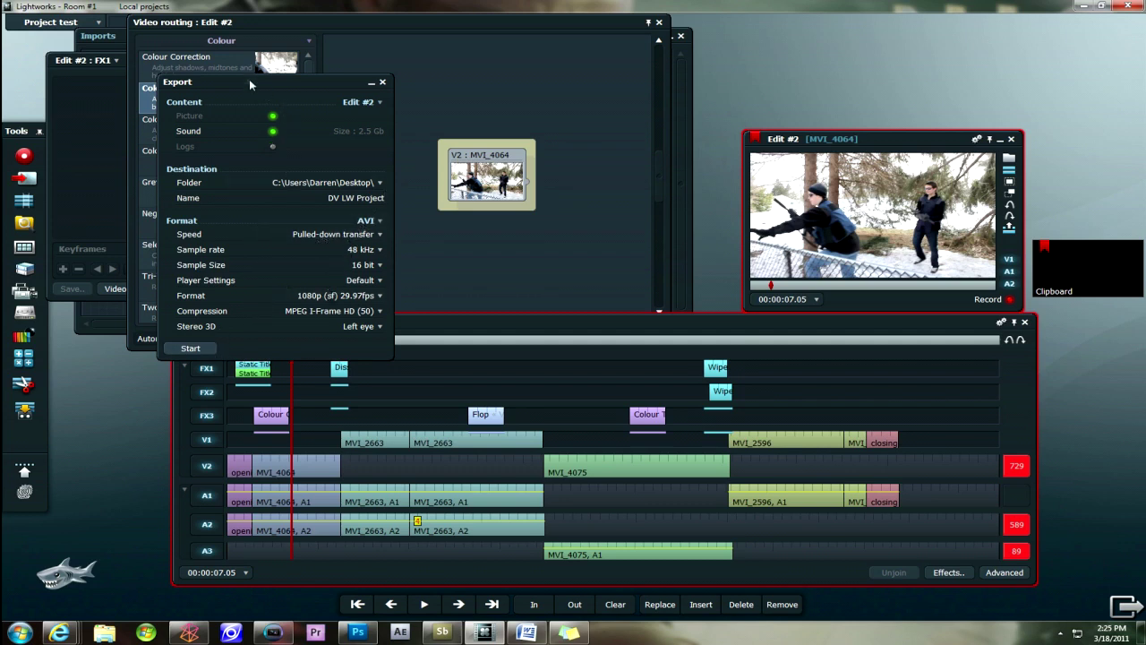
- Start rendering the Edit #2 export as an HD 1080p AVI
click(196, 349)
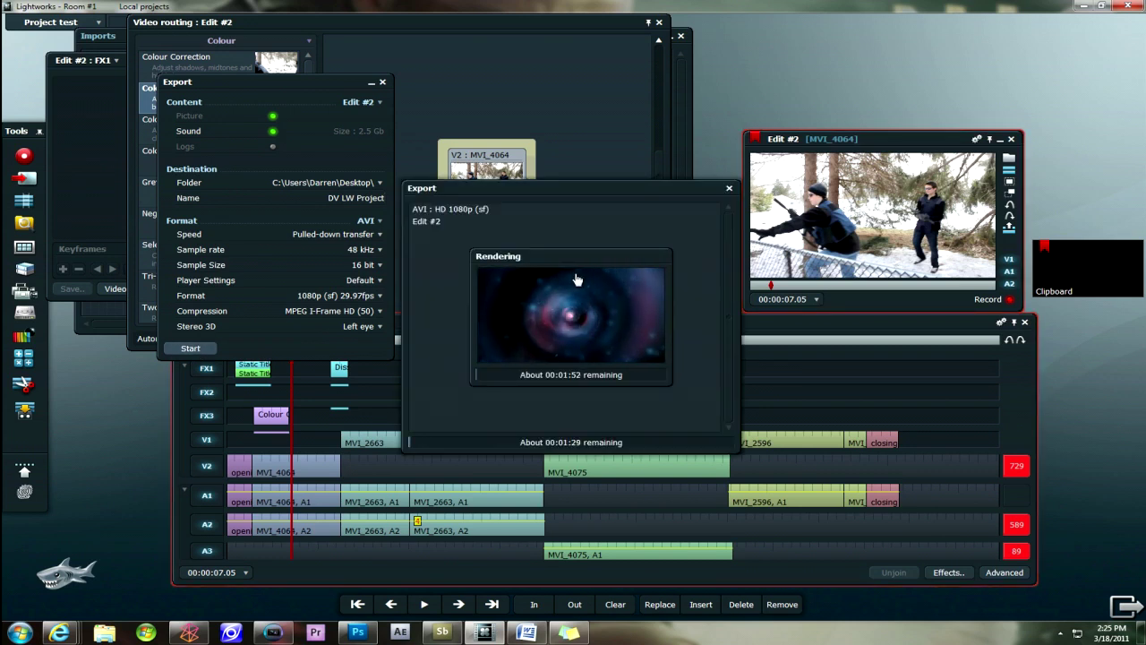